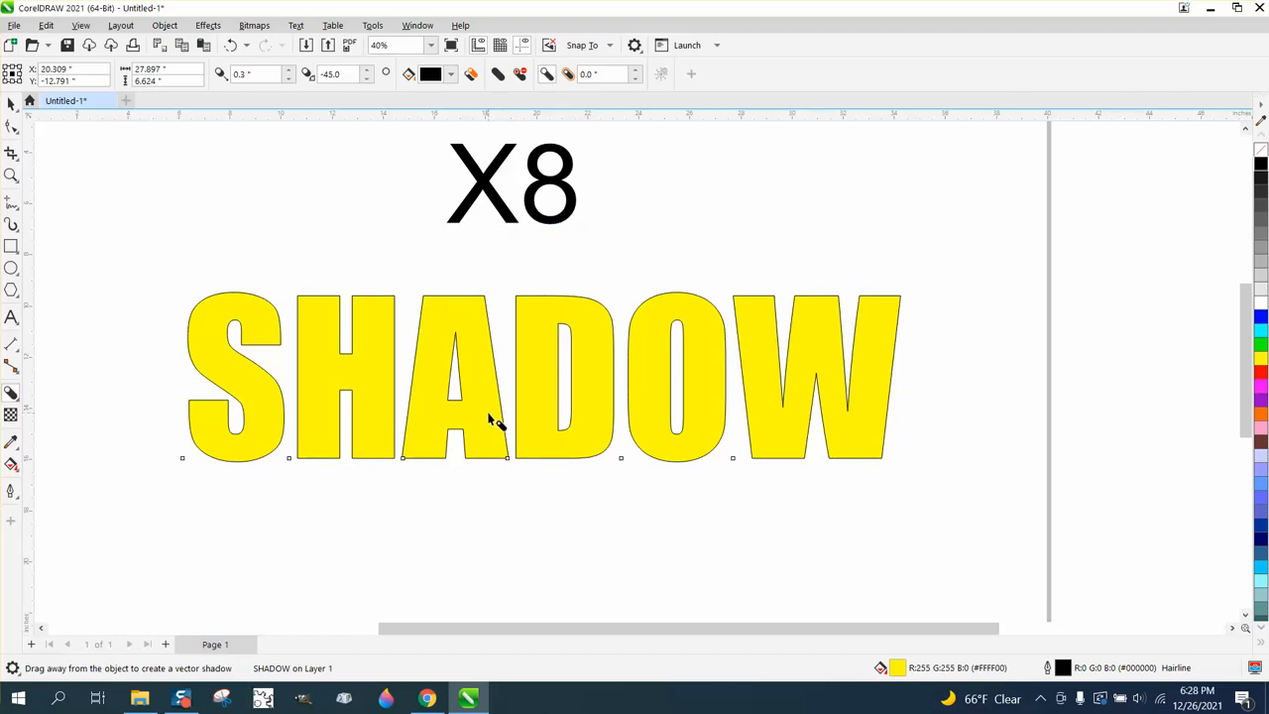
Add a black block shadow to the yellow SHADOW text, extending down and to the left, with a depth of 1.76 inches
{"action": "mouse_move", "coordinate": [493, 418]}
{"action": "left_mouse_down"}
{"action": "mouse_move", "coordinate": [481, 437]}
{"action": "mouse_move", "coordinate": [487, 414]}
{"action": "mouse_move", "coordinate": [508, 407]}
{"action": "left_mouse_up"}
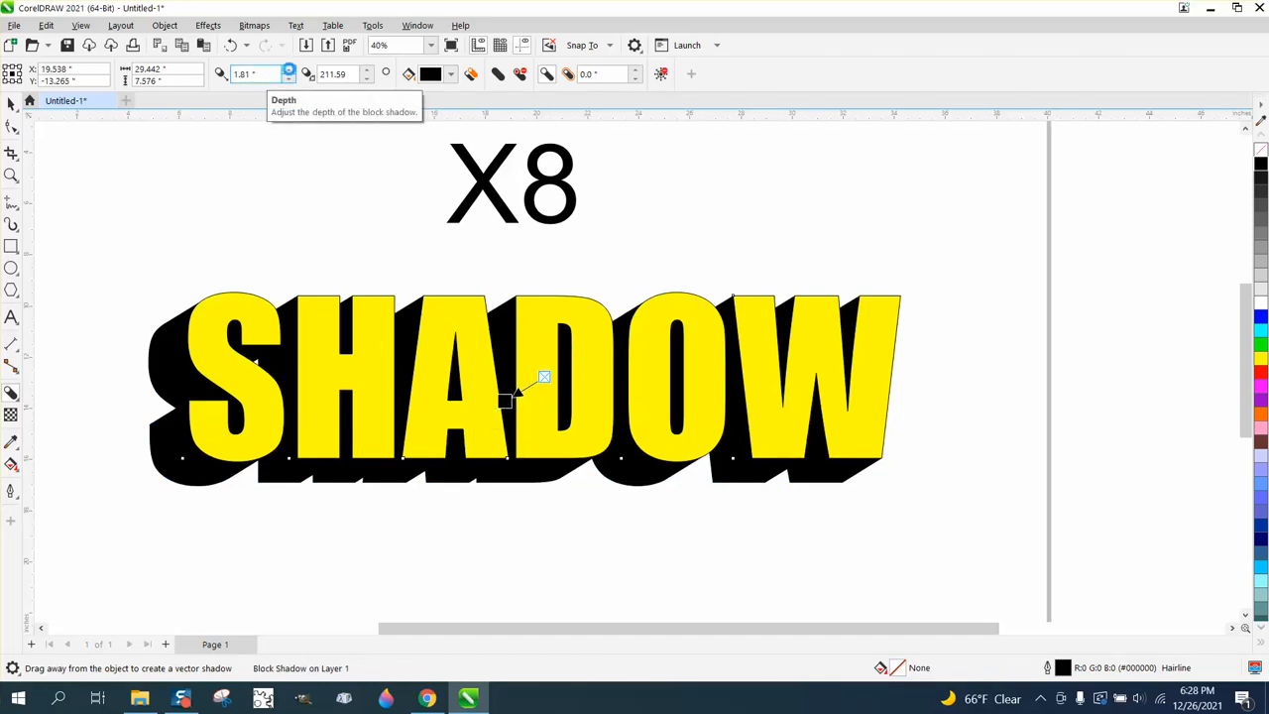
{"action": "left_click", "coordinate": [288, 70]}
{"action": "left_click", "coordinate": [288, 69]}
{"action": "left_click", "coordinate": [289, 70]}
{"action": "left_click", "coordinate": [288, 69]}
{"action": "left_click", "coordinate": [289, 69]}
{"action": "left_click", "coordinate": [288, 69]}
{"action": "left_click", "coordinate": [288, 70]}
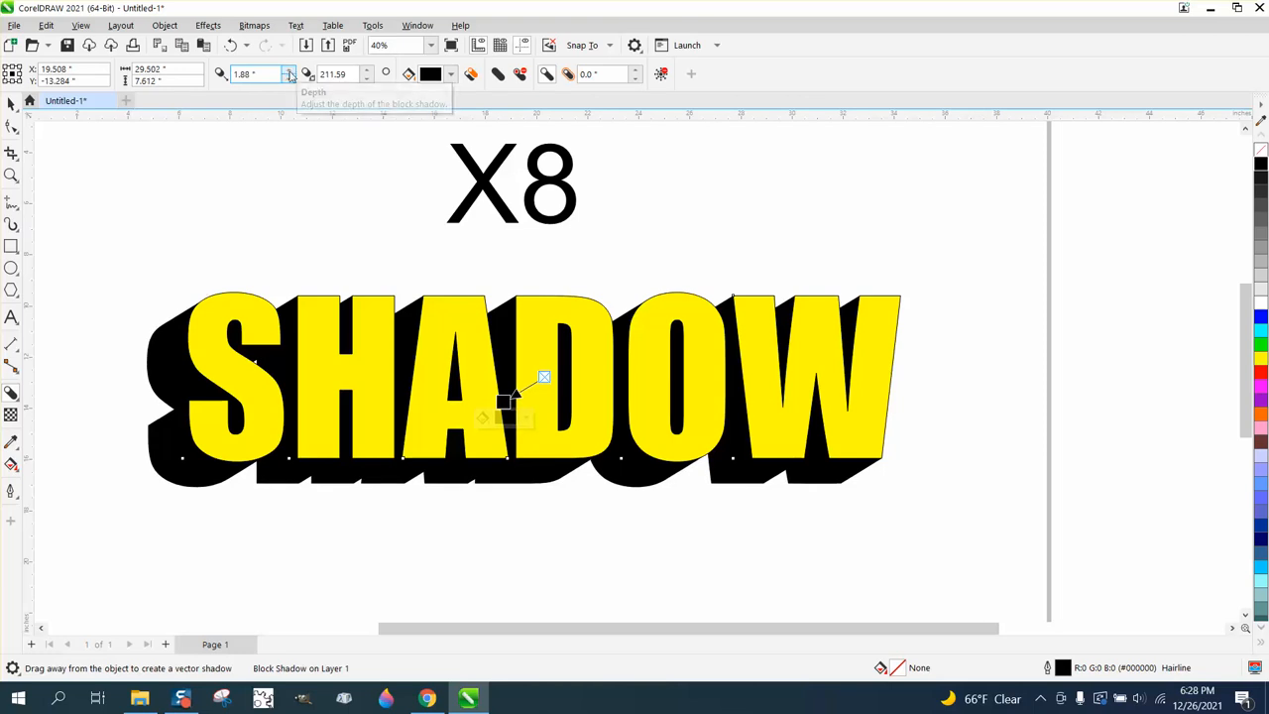
{"action": "left_click", "coordinate": [289, 80]}
{"action": "left_click", "coordinate": [288, 79]}
{"action": "left_click", "coordinate": [289, 80]}
{"action": "left_click", "coordinate": [289, 79]}
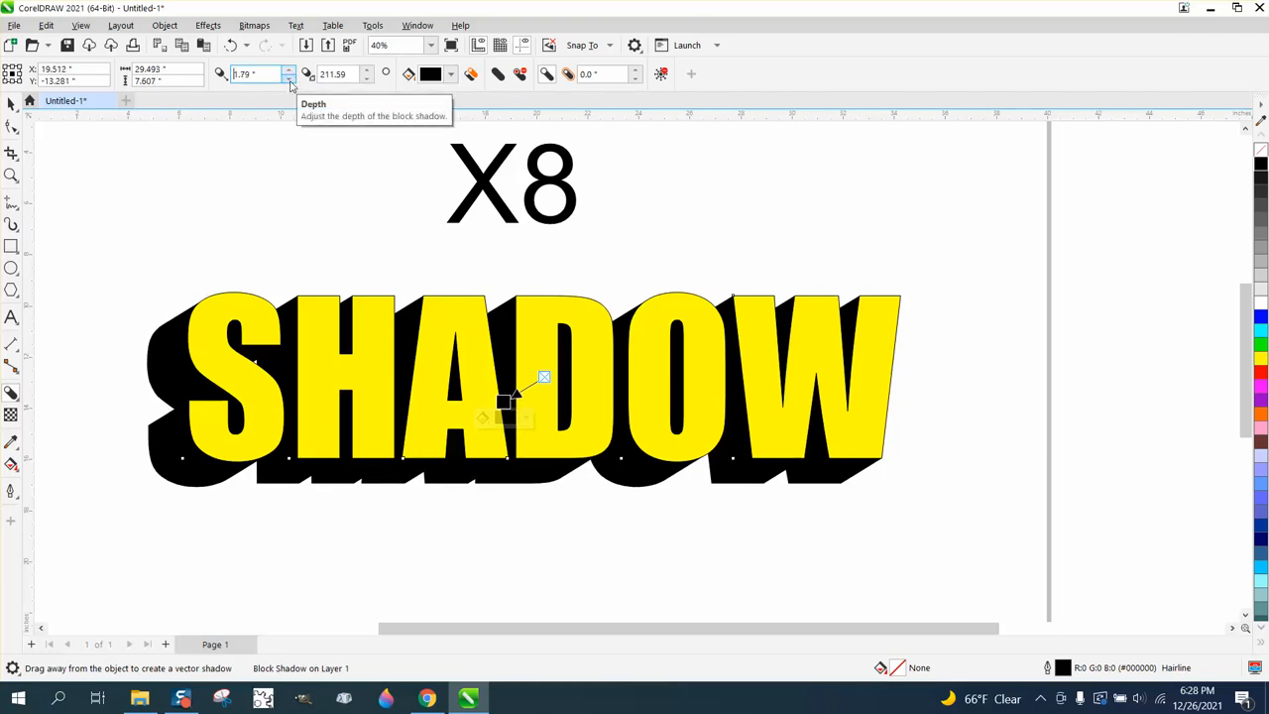
{"action": "left_click", "coordinate": [290, 81]}
{"action": "left_click", "coordinate": [290, 81]}
{"action": "left_click", "coordinate": [289, 80]}
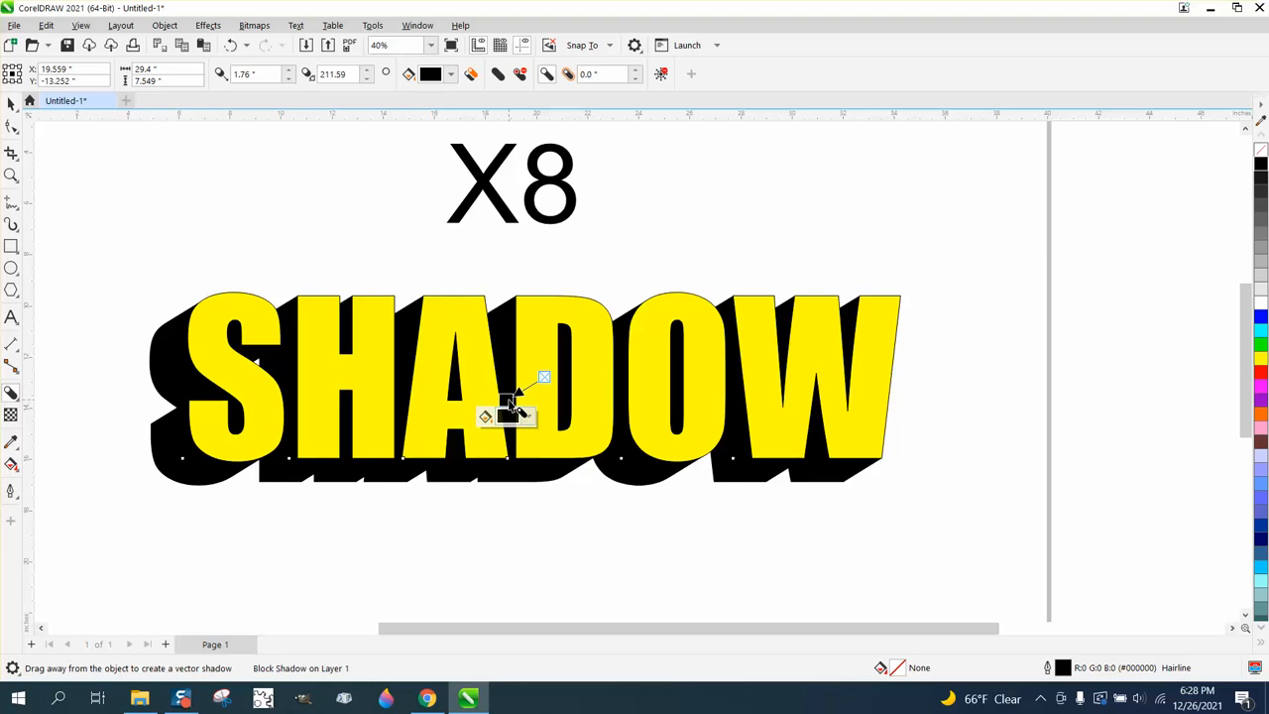
Shorten the block shadow along its current direction and adjust its depth to 1.211 inches
{"action": "left_click_drag", "start_coordinate": [507, 400], "coordinate": [517, 393]}
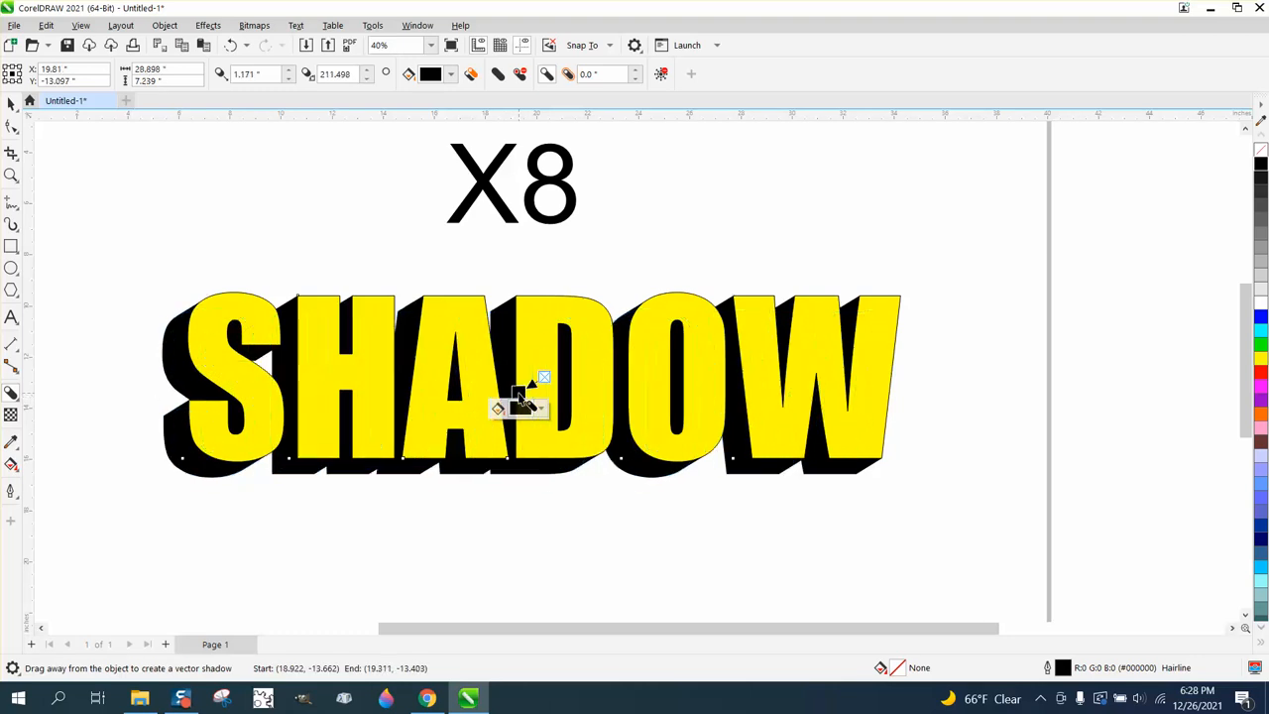
{"action": "left_click", "coordinate": [289, 79]}
{"action": "left_click", "coordinate": [288, 79]}
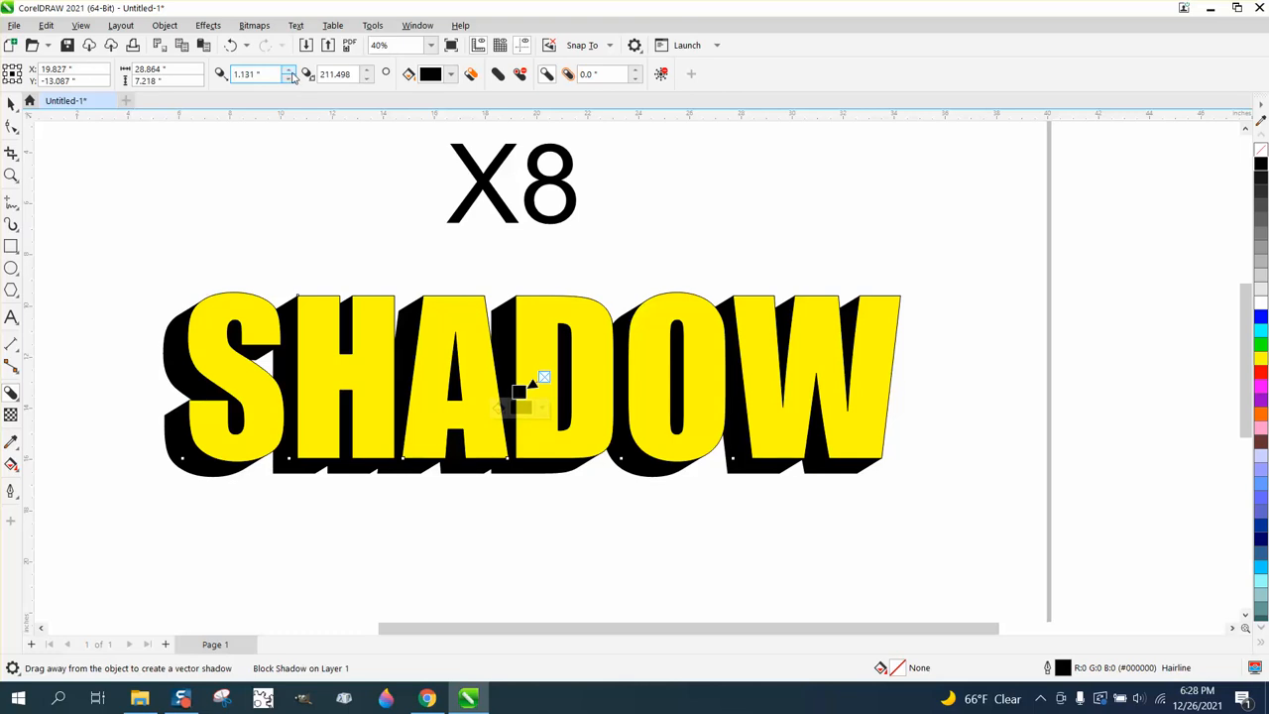
{"action": "left_click", "coordinate": [289, 72]}
{"action": "left_click", "coordinate": [290, 71]}
{"action": "left_click", "coordinate": [289, 71]}
{"action": "left_click", "coordinate": [289, 72]}
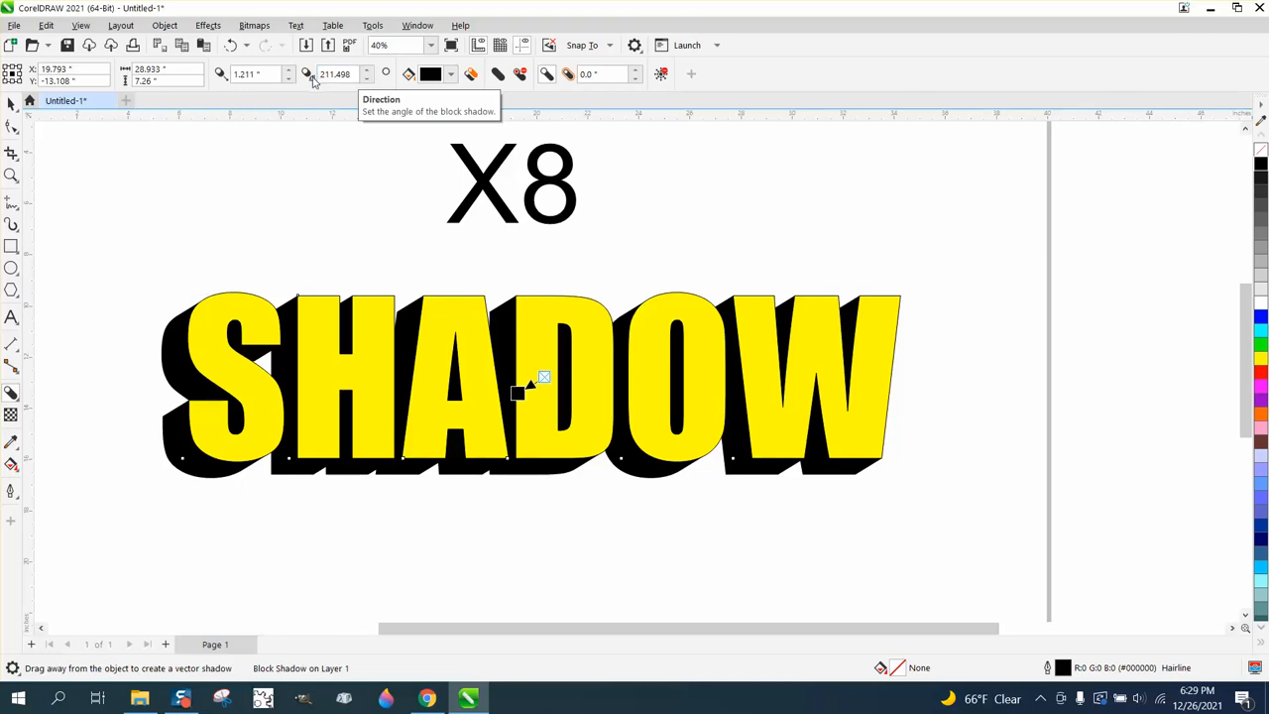
Try block shadow directions of 180, 90 and 0 degrees on the SHADOW text
{"action": "left_click_drag", "start_coordinate": [354, 76], "coordinate": [313, 86]}
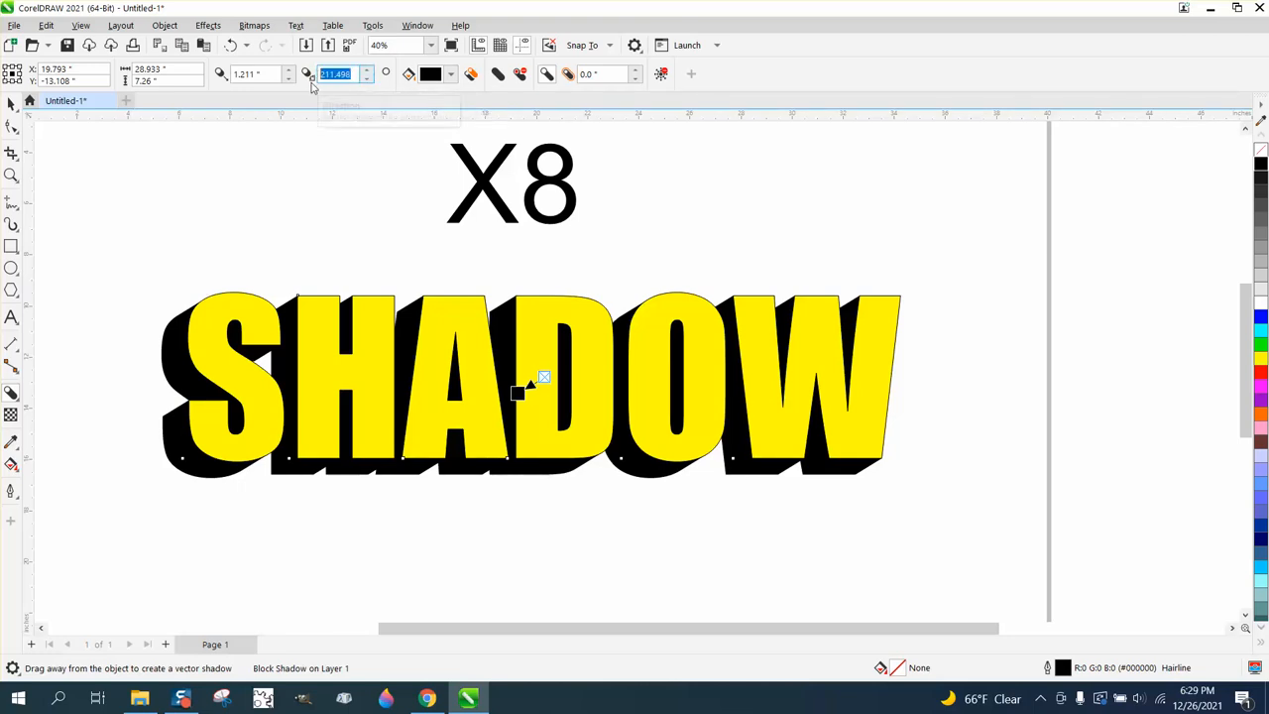
{"action": "type", "text": "180"}
{"action": "key", "text": "Return"}
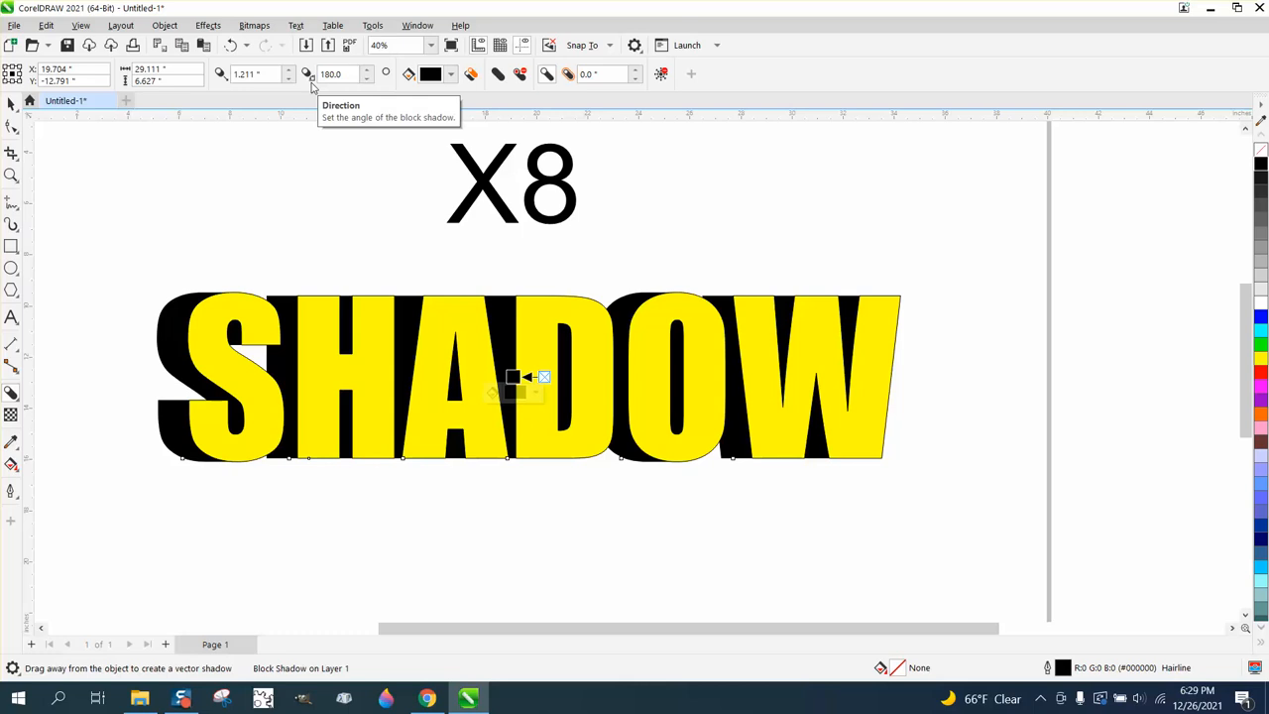
{"action": "left_click_drag", "start_coordinate": [343, 75], "coordinate": [302, 80]}
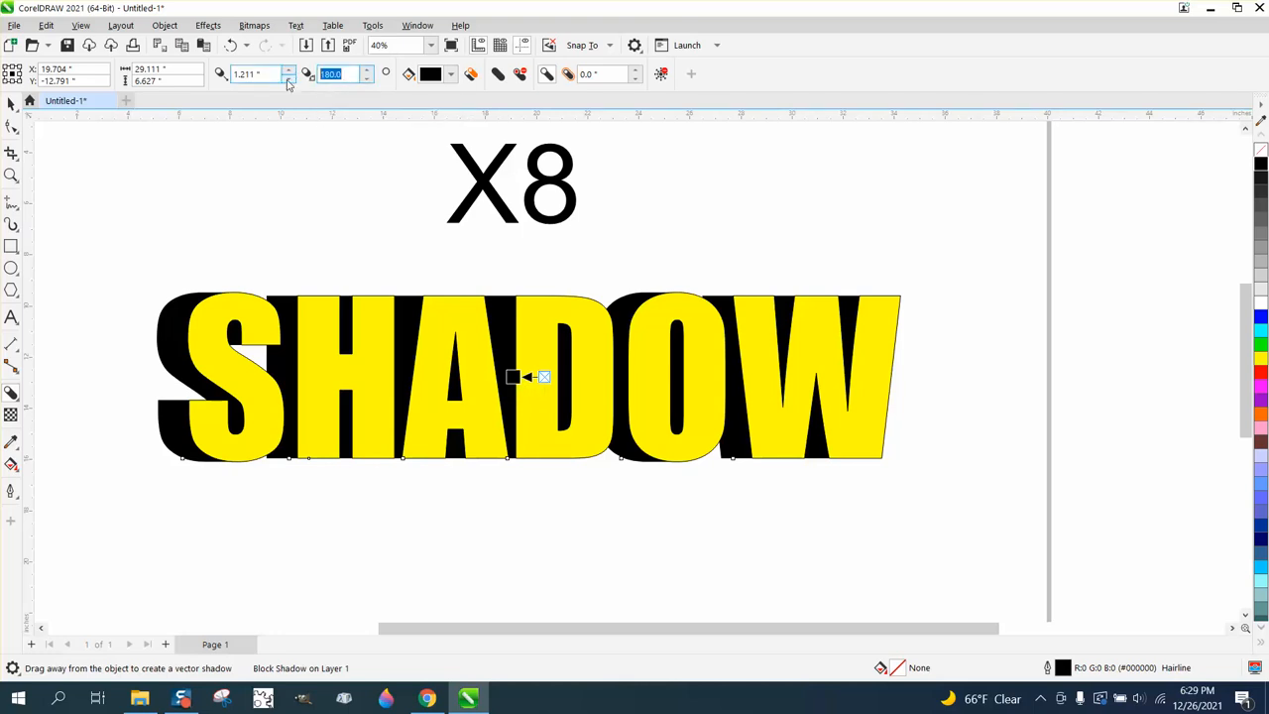
{"action": "type", "text": "90"}
{"action": "key", "text": "Return"}
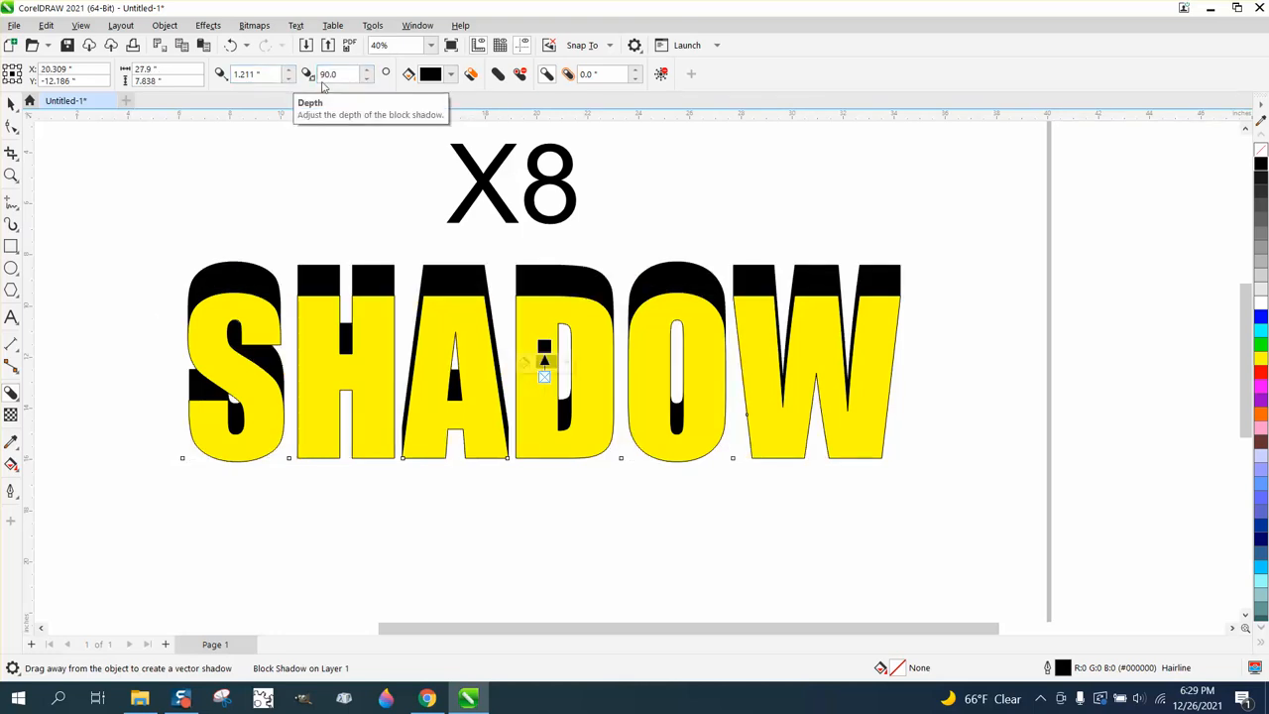
{"action": "type", "text": "0"}
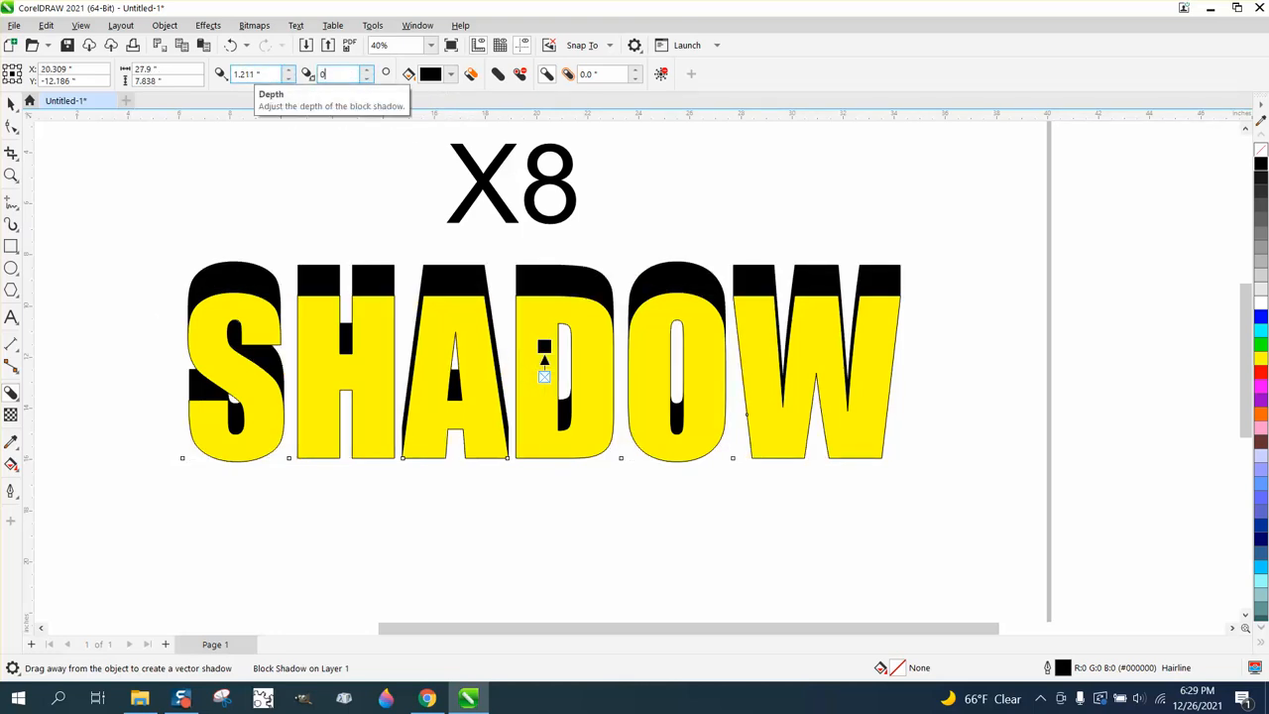
{"action": "key", "text": "Return"}
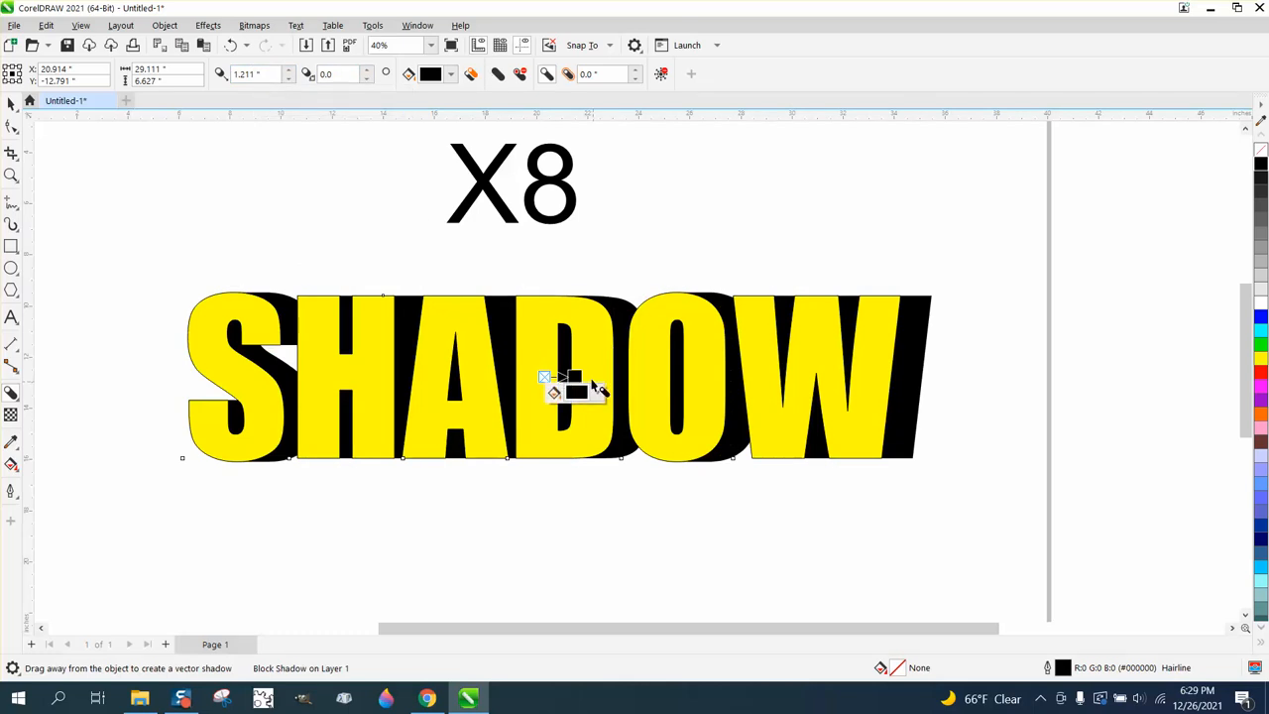
Swing the block shadow below the letters to a direction of about 253 degrees and adjust its depth to 0.849 inches
{"action": "left_click_drag", "start_coordinate": [580, 387], "coordinate": [541, 402]}
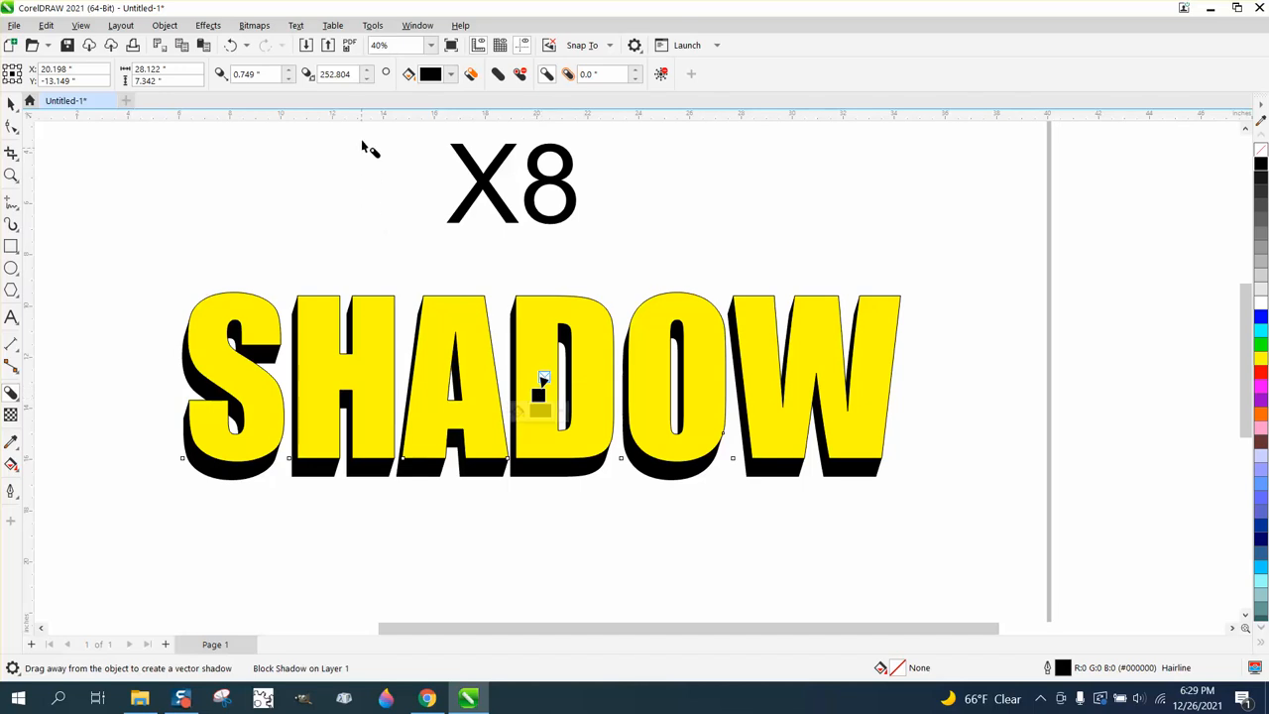
{"action": "left_click", "coordinate": [290, 80]}
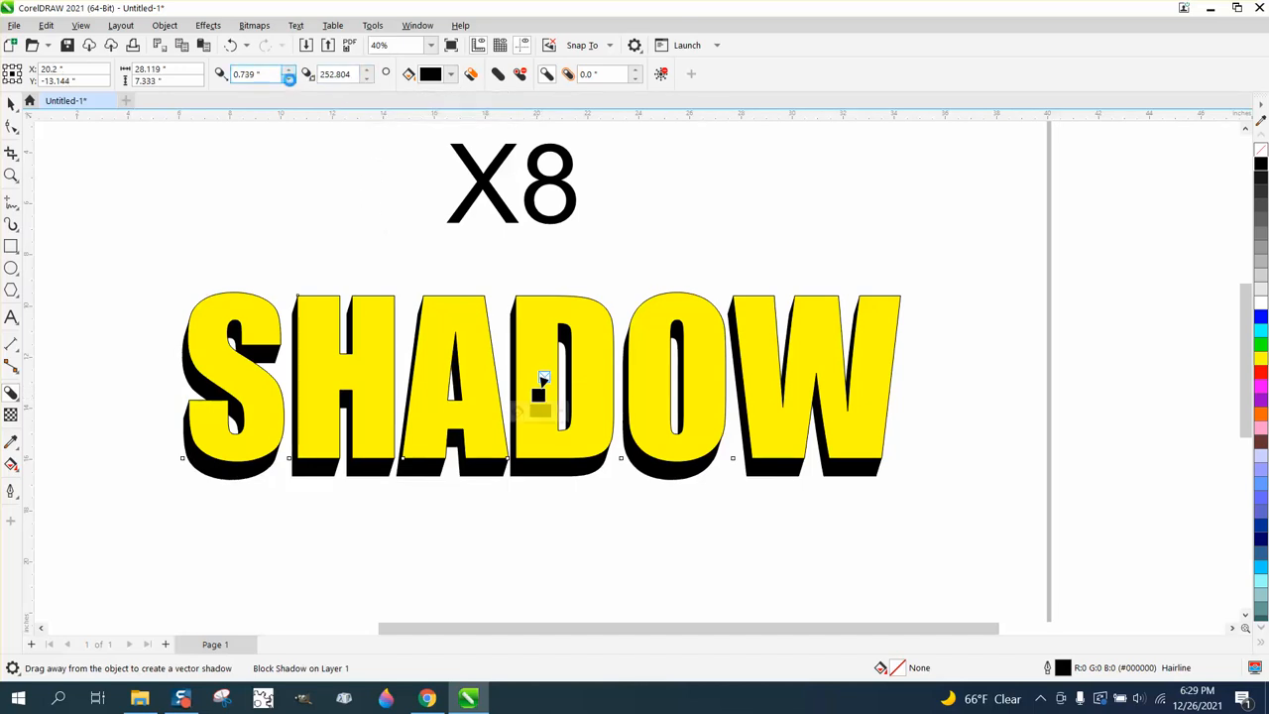
{"action": "left_click", "coordinate": [290, 80]}
{"action": "left_click", "coordinate": [289, 80]}
{"action": "left_click", "coordinate": [290, 72]}
{"action": "left_click", "coordinate": [290, 73]}
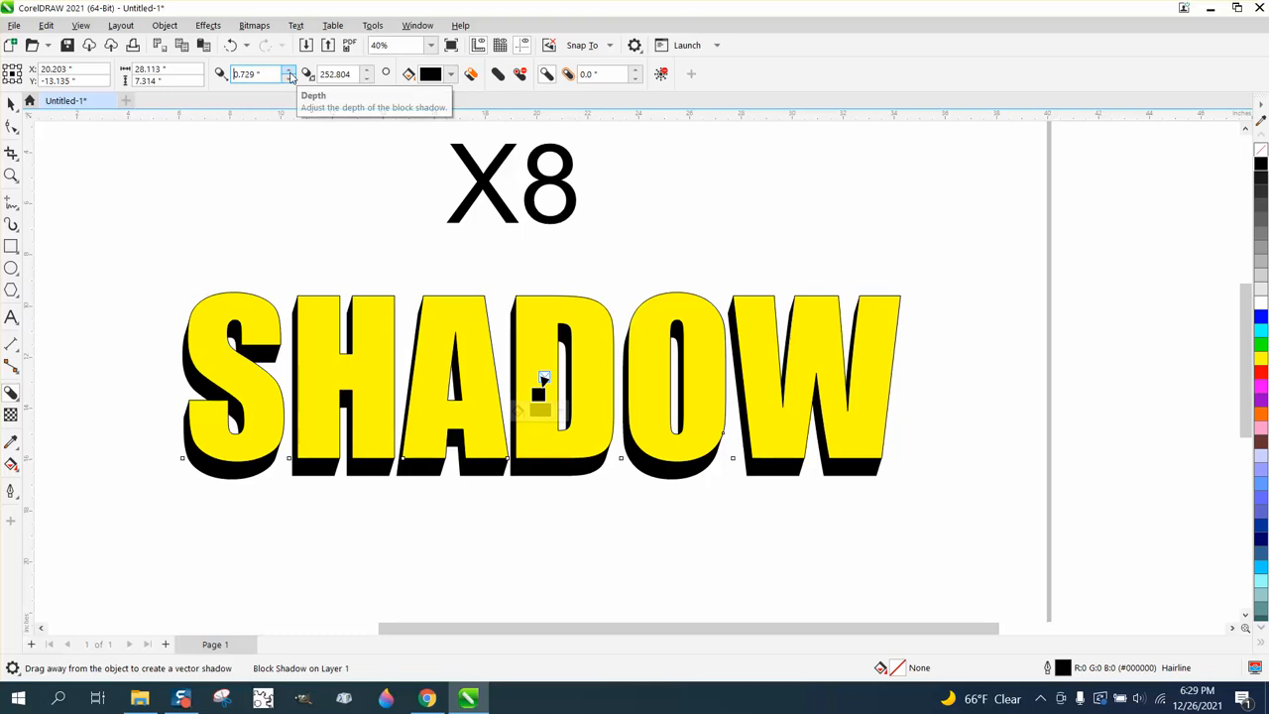
{"action": "left_click", "coordinate": [290, 72]}
{"action": "left_click", "coordinate": [290, 72]}
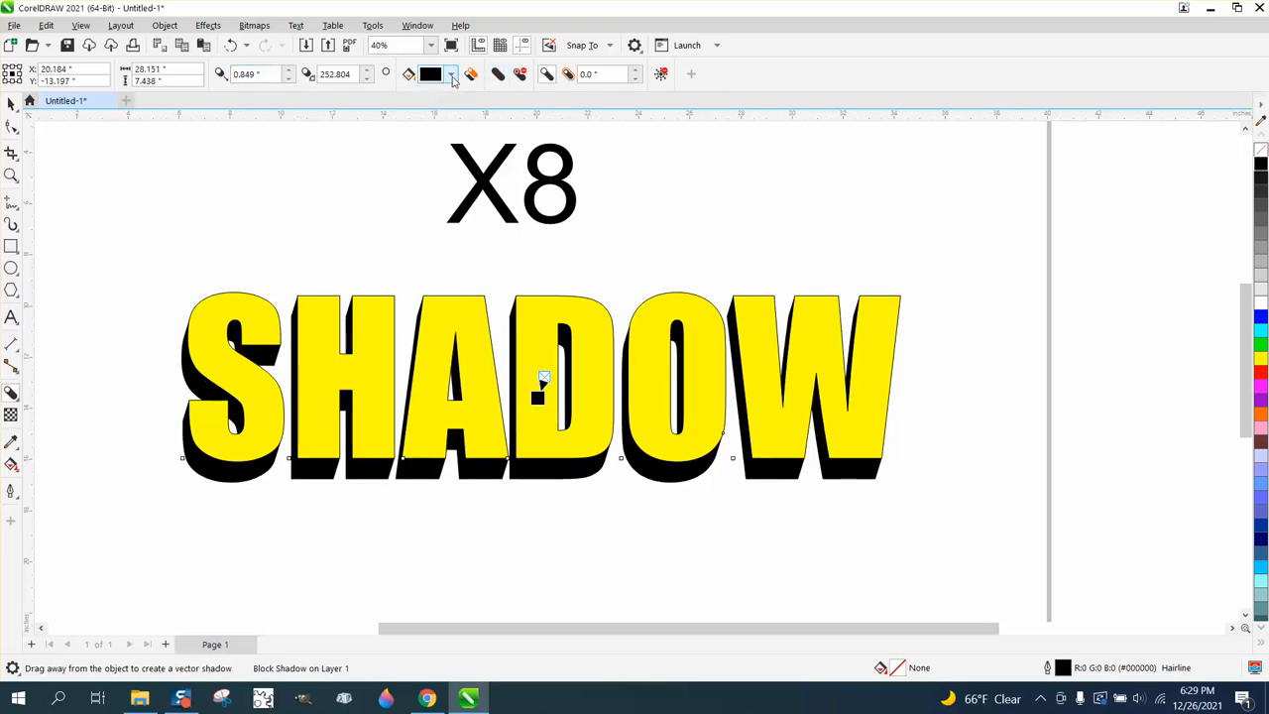
Try yellow and red from the RGB Palette as the block shadow color and return it to black
{"action": "left_click", "coordinate": [451, 76]}
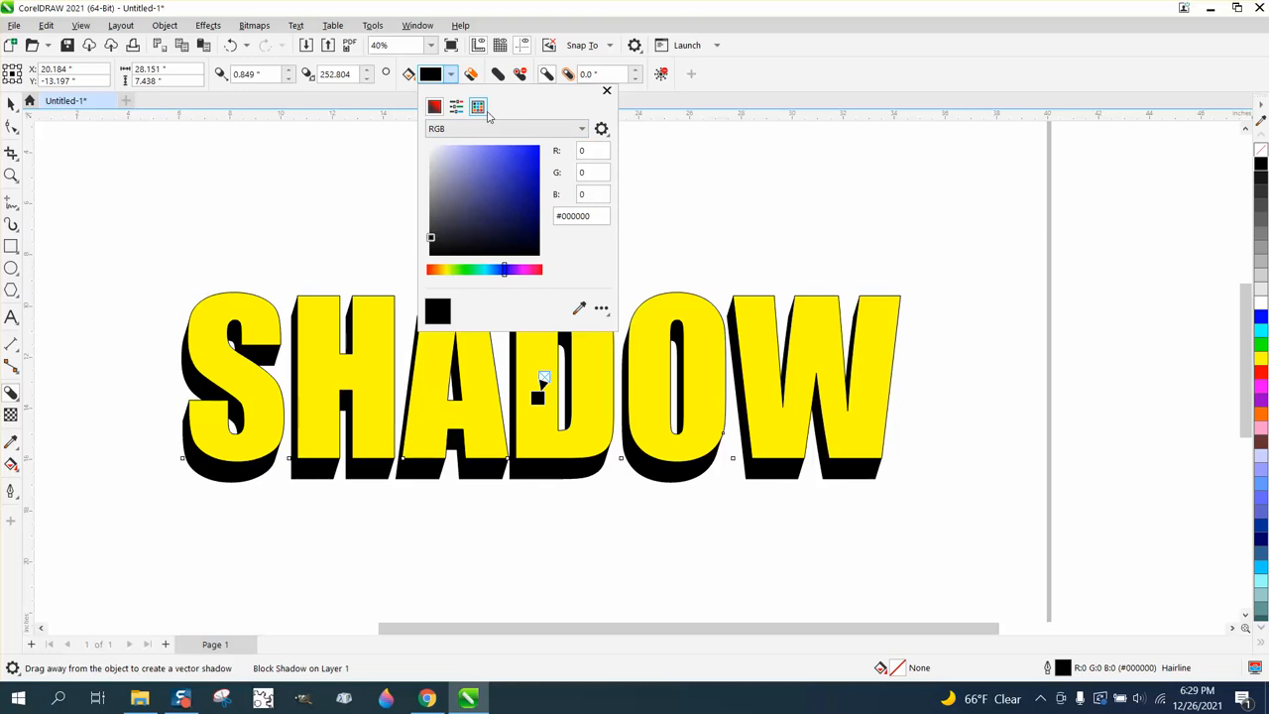
{"action": "left_click", "coordinate": [479, 108]}
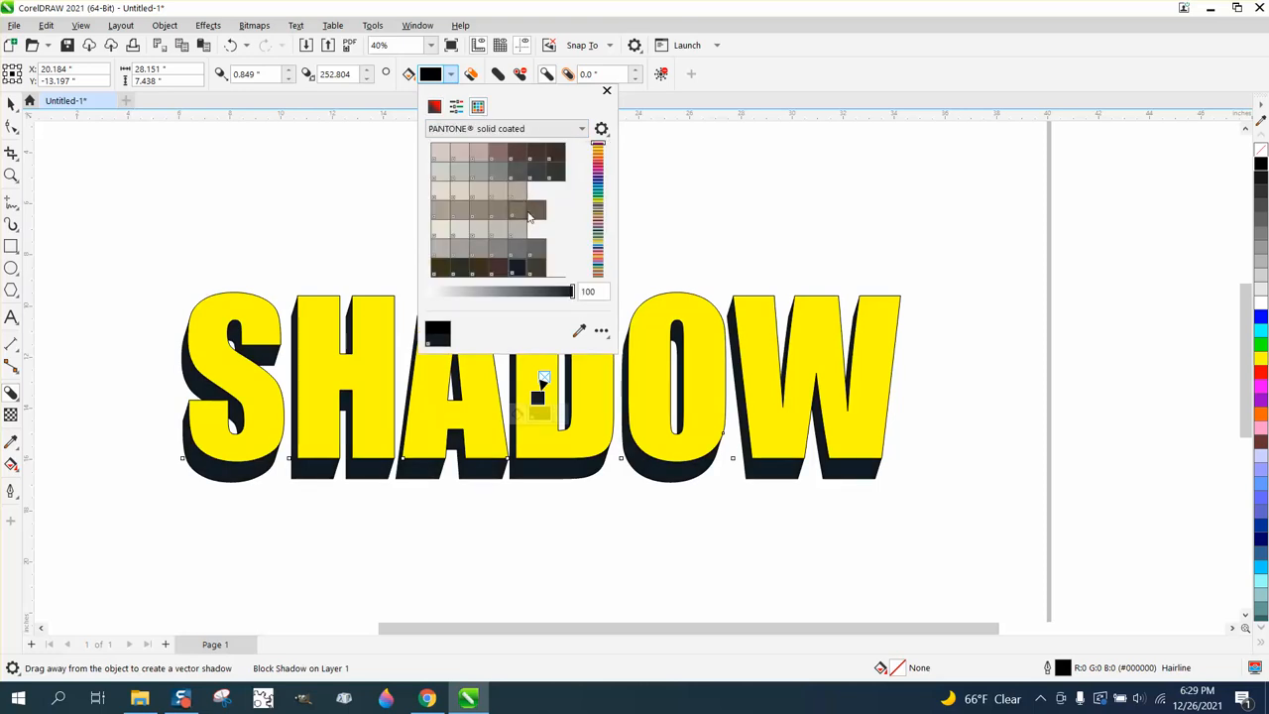
{"action": "left_click", "coordinate": [582, 129]}
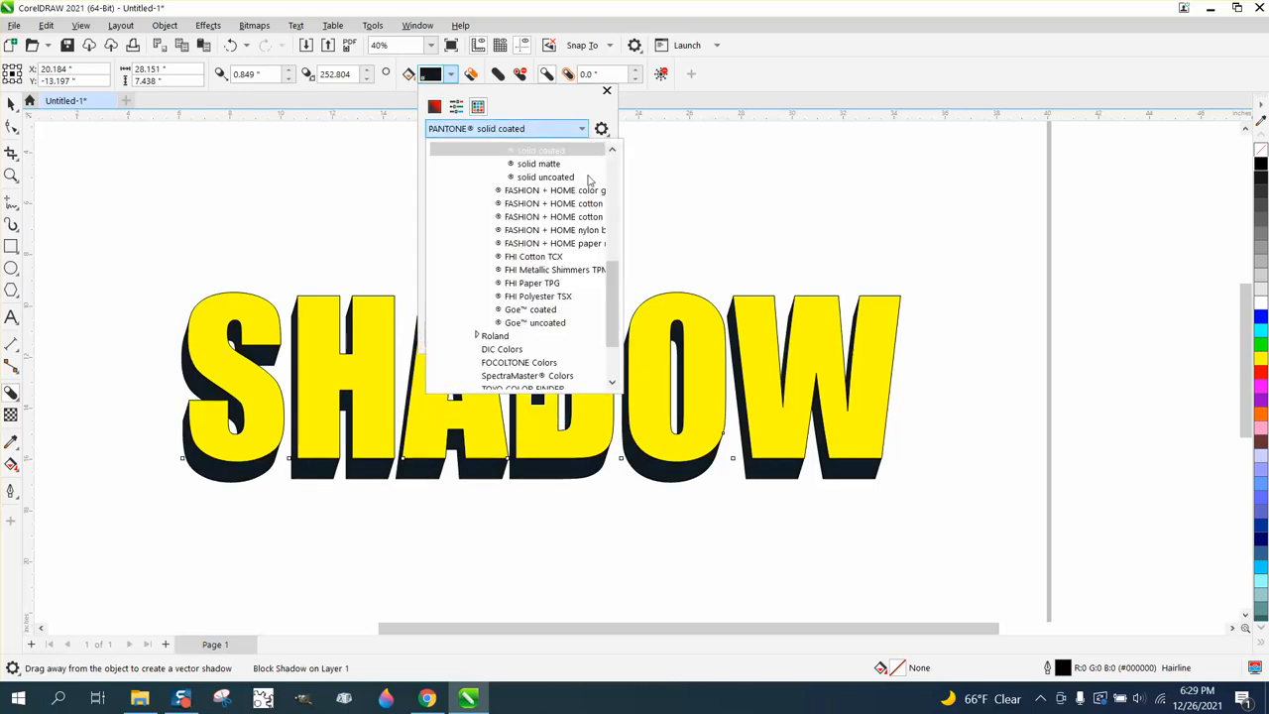
{"action": "left_click_drag", "start_coordinate": [609, 296], "coordinate": [609, 359]}
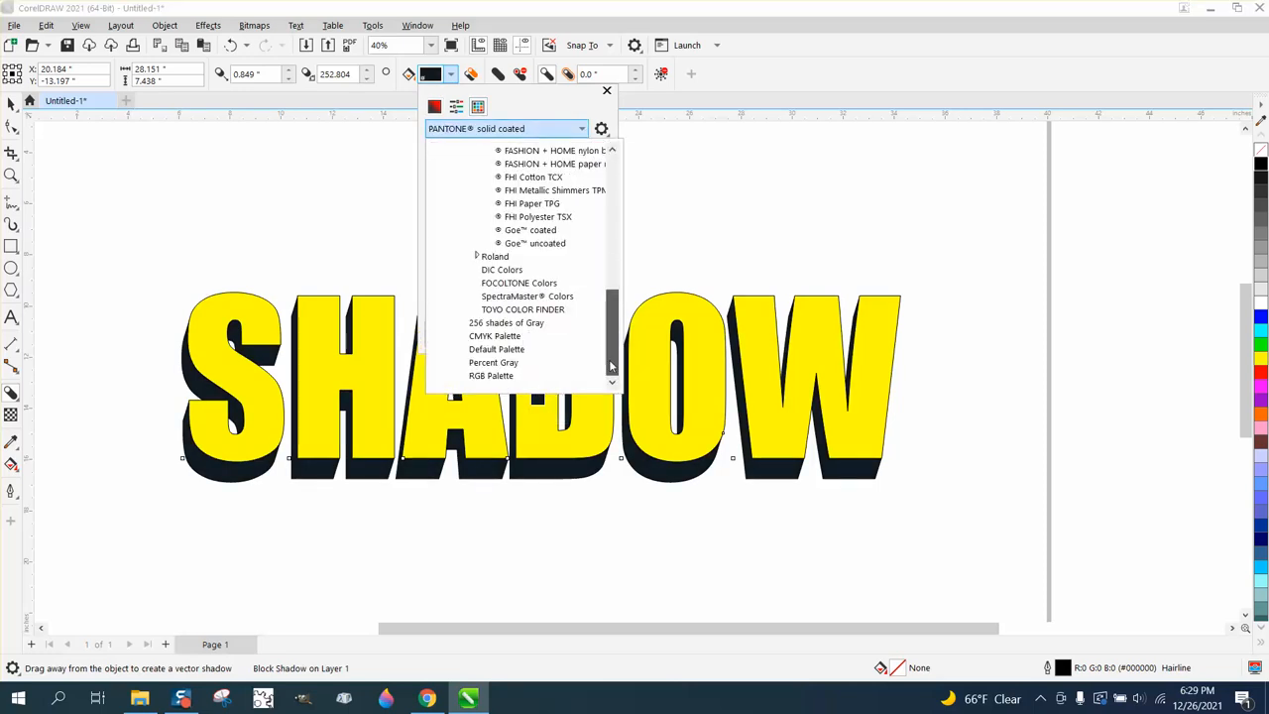
{"action": "left_click", "coordinate": [498, 374]}
{"action": "left_click", "coordinate": [556, 174]}
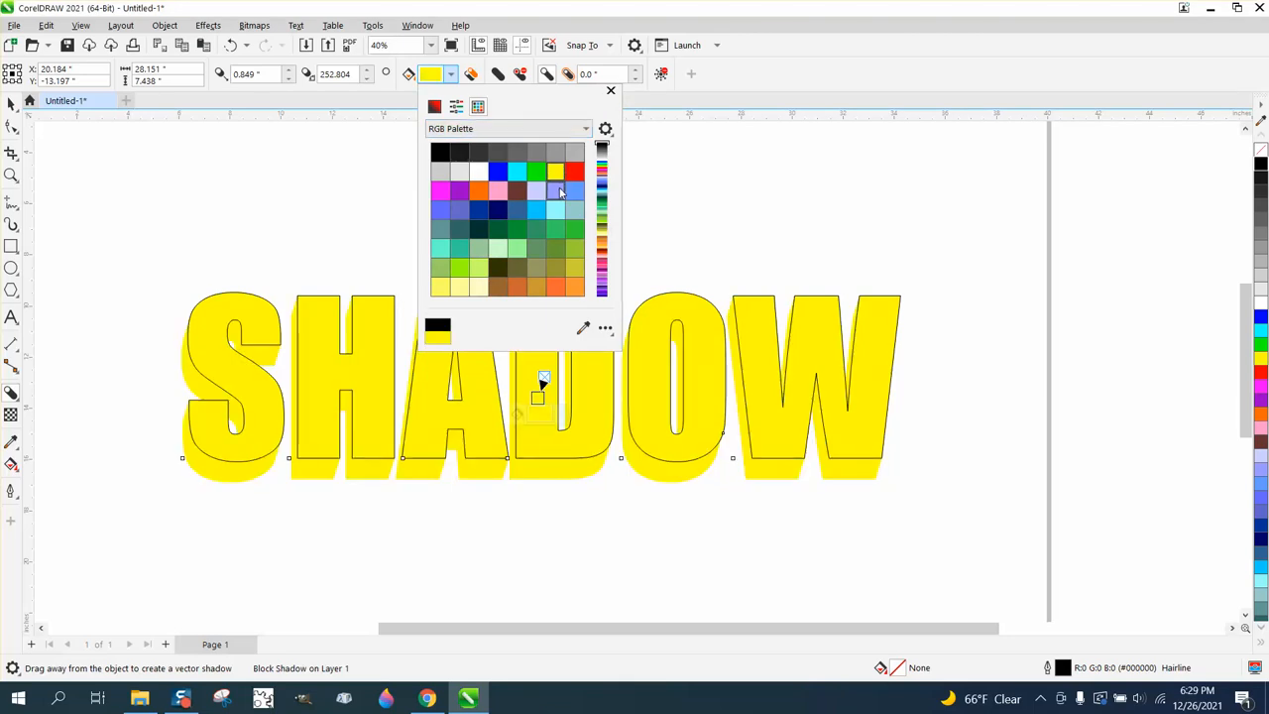
{"action": "left_click", "coordinate": [575, 173]}
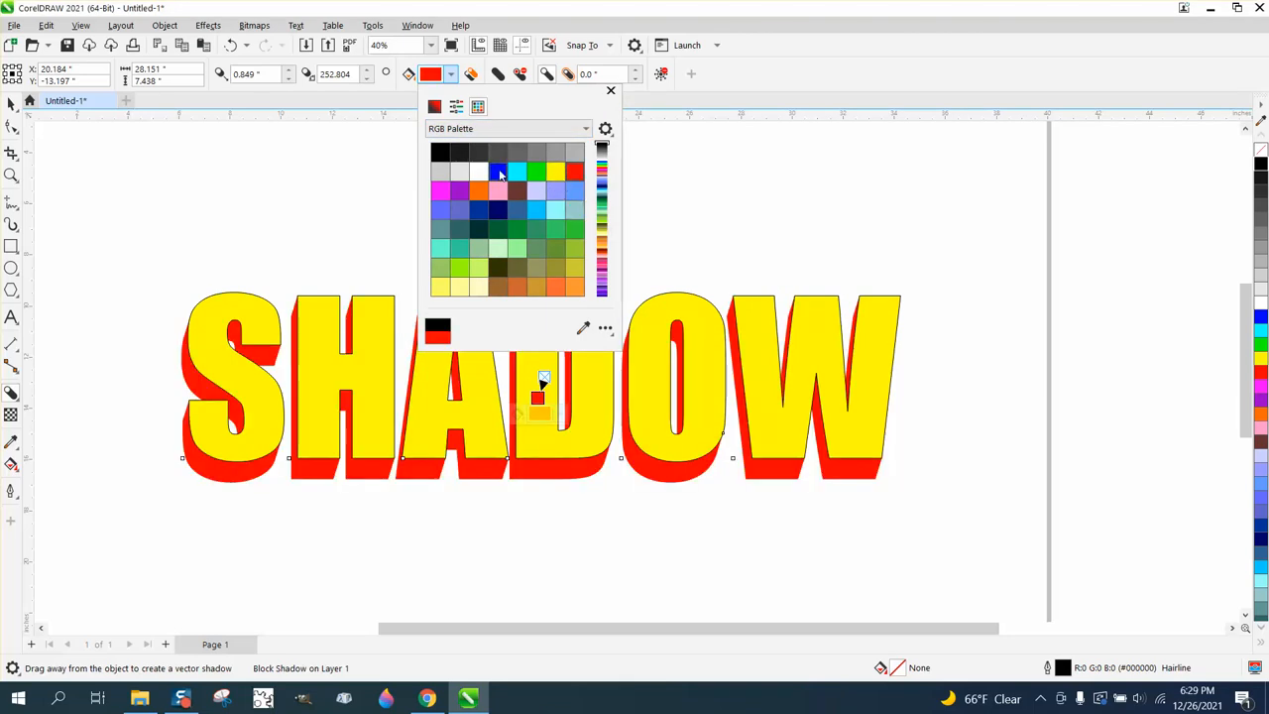
{"action": "left_click", "coordinate": [441, 152]}
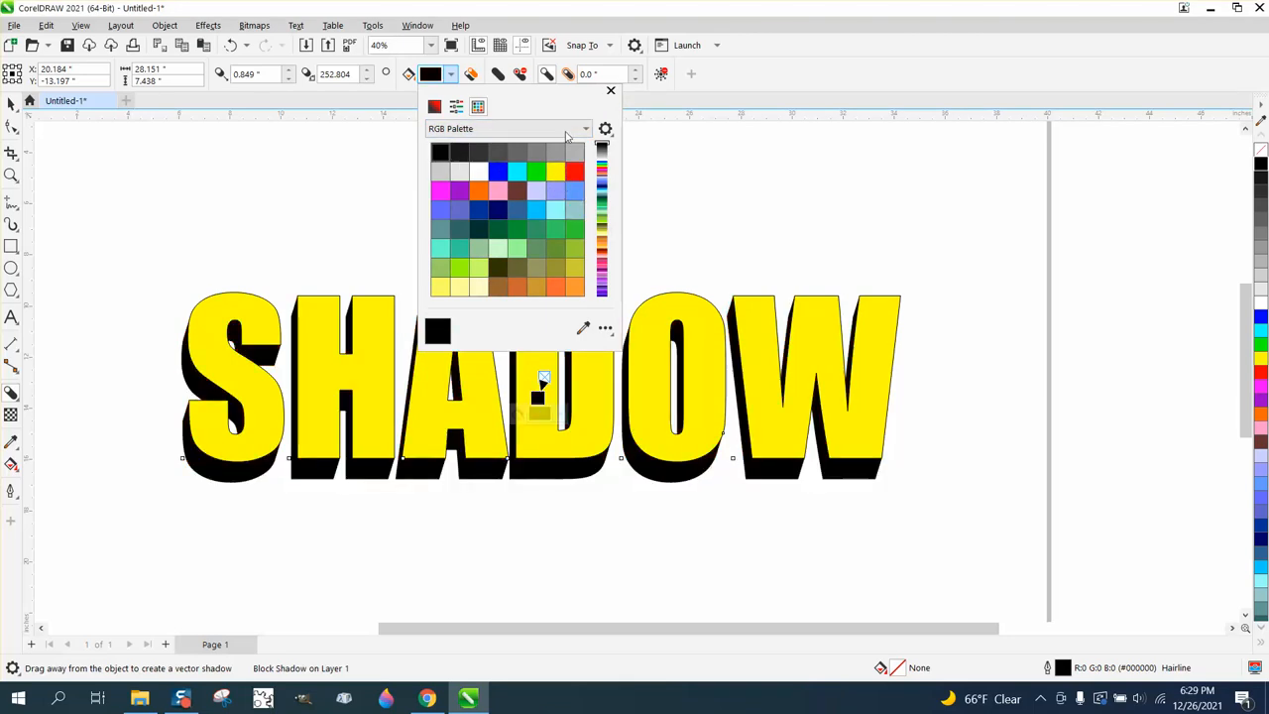
{"action": "left_click", "coordinate": [688, 147]}
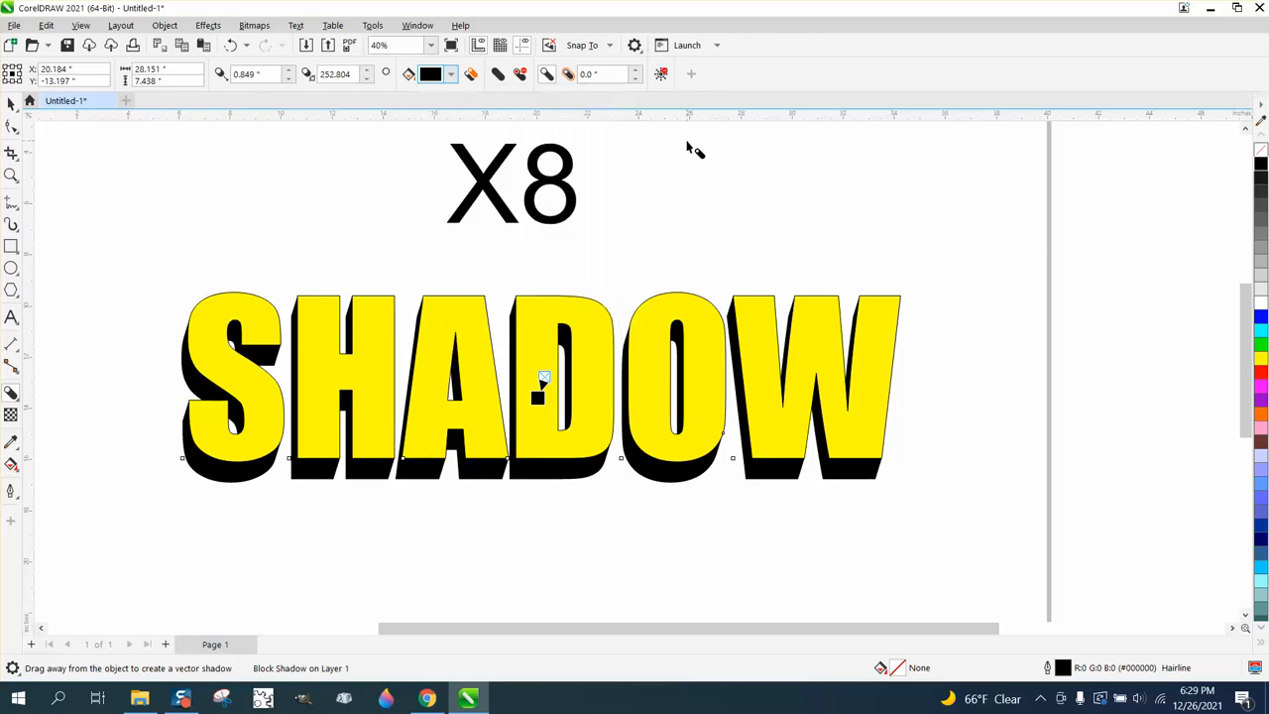
Clear the block shadow from the SHADOW text and undo the removal
{"action": "left_click", "coordinate": [663, 80]}
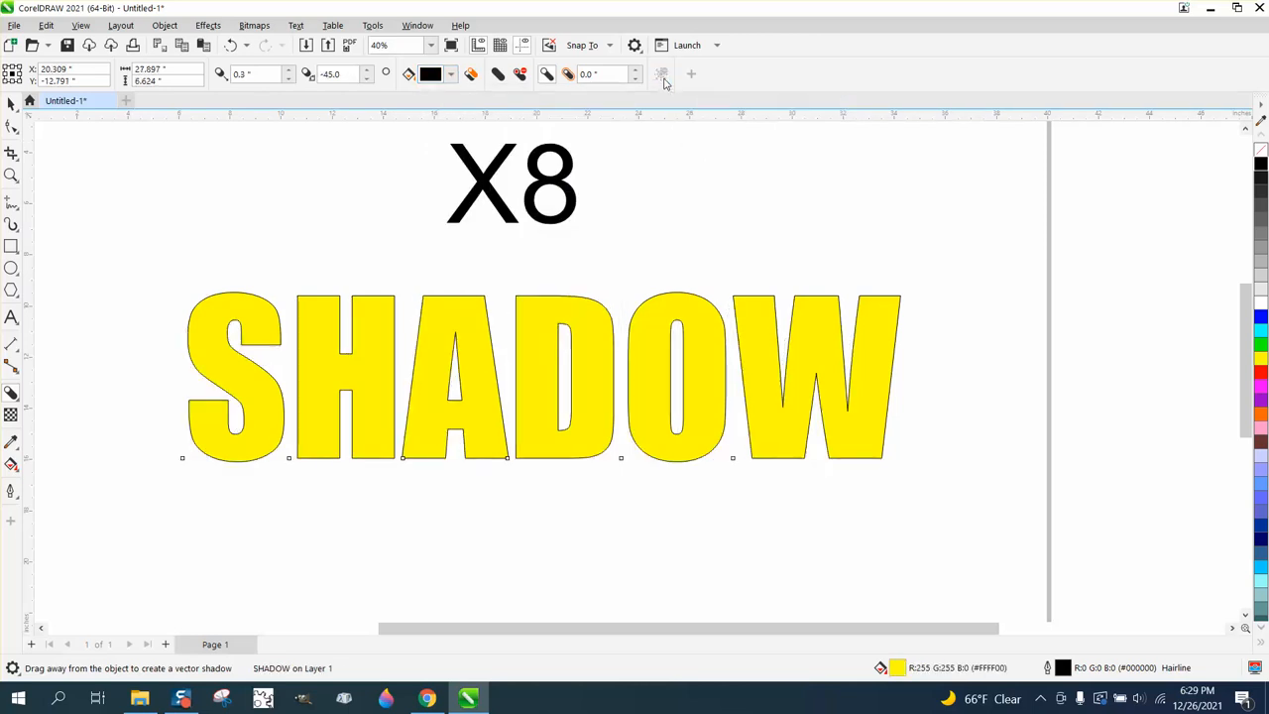
{"action": "left_click", "coordinate": [230, 45]}
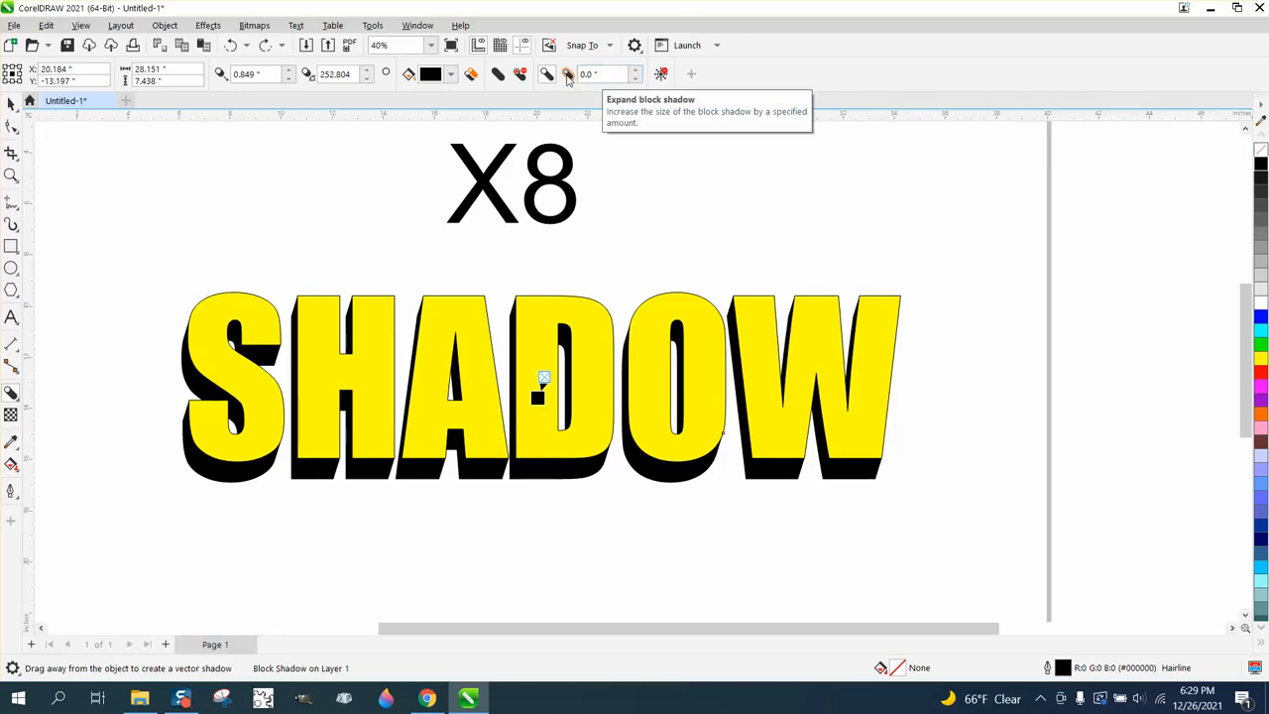
Simplify the block shadow to trim overlapping areas and reshape it to about 1.23 inches deep at about 228 degrees
{"action": "left_click", "coordinate": [498, 76]}
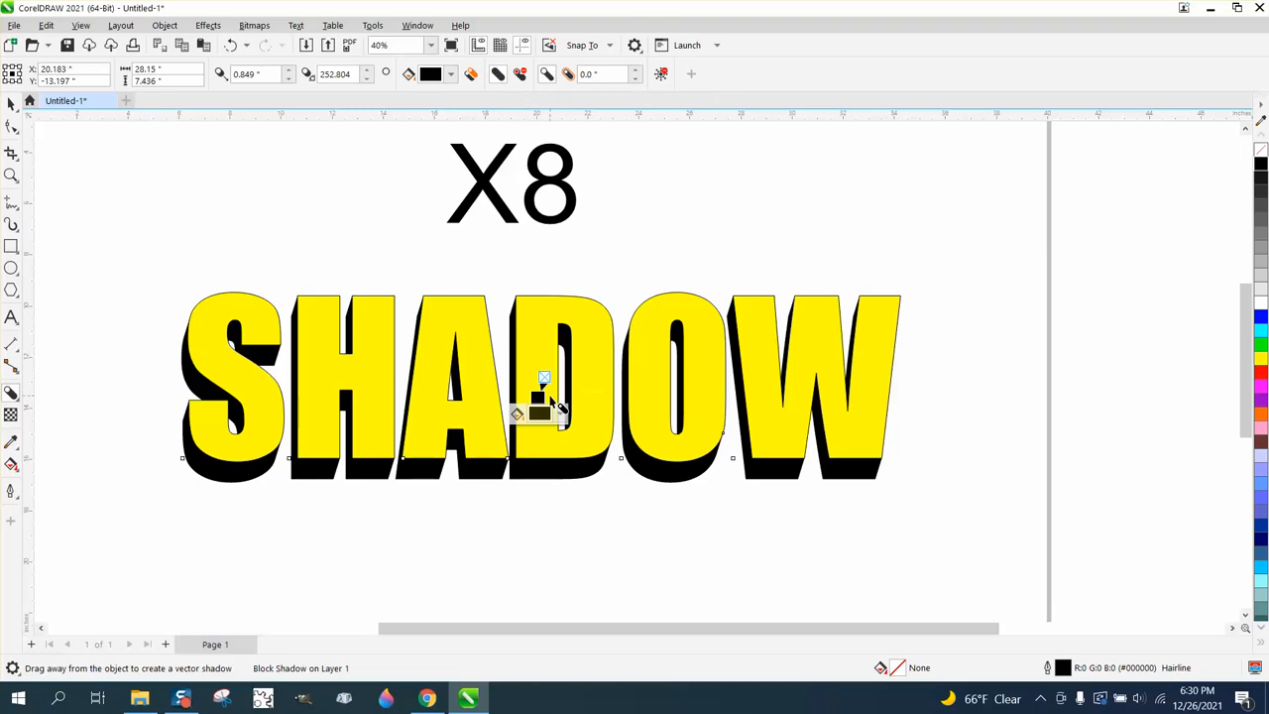
{"action": "left_click_drag", "start_coordinate": [558, 405], "coordinate": [526, 407]}
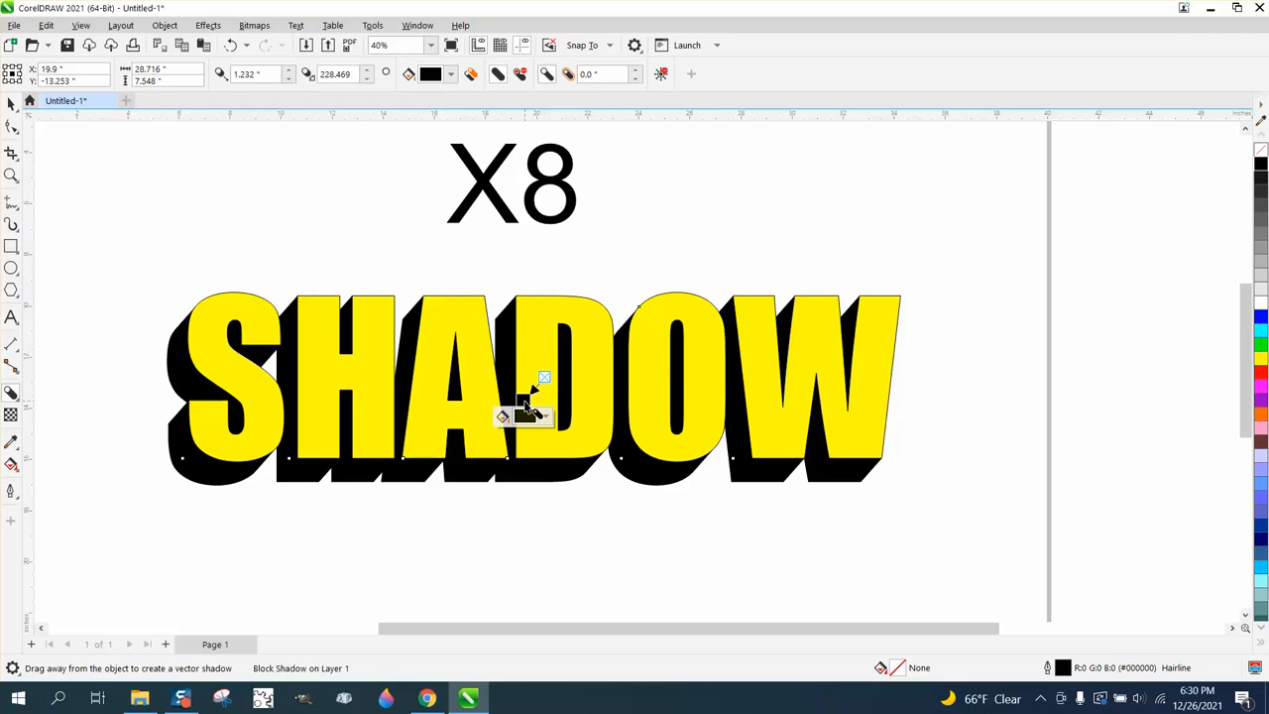
Break the block shadow apart from the SHADOW text
{"action": "key", "text": "space"}
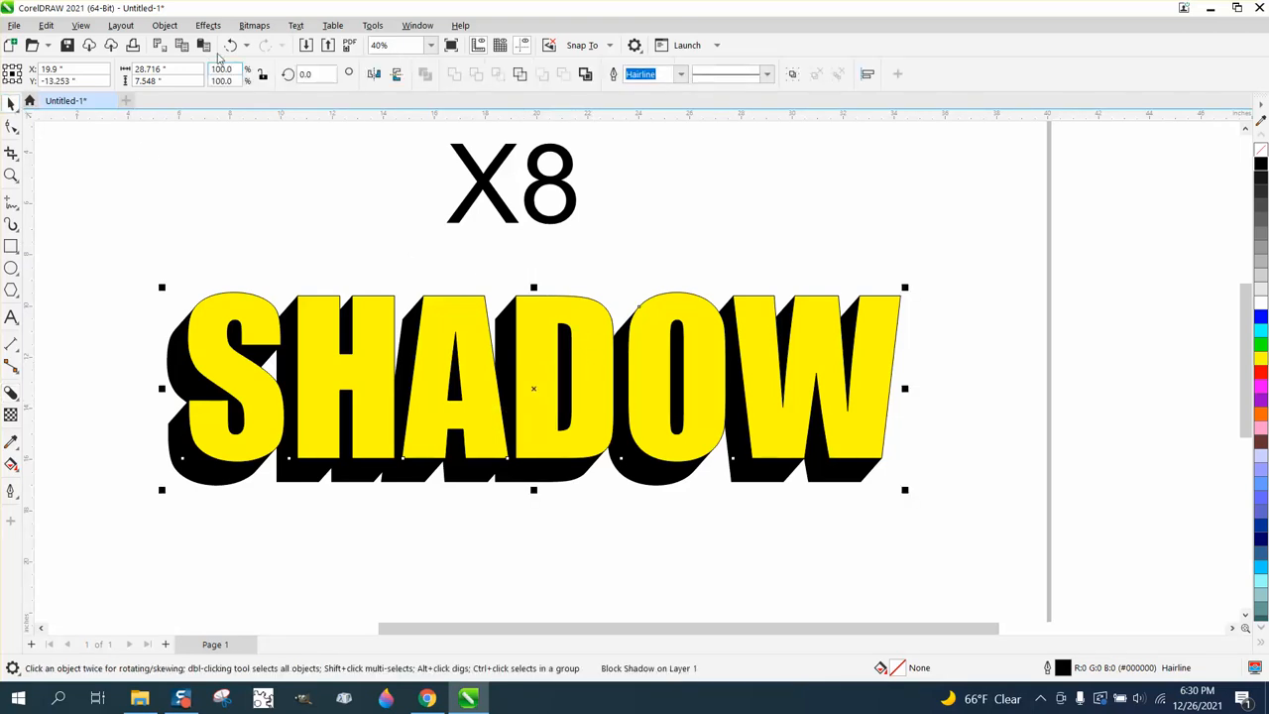
{"action": "left_click", "coordinate": [164, 26]}
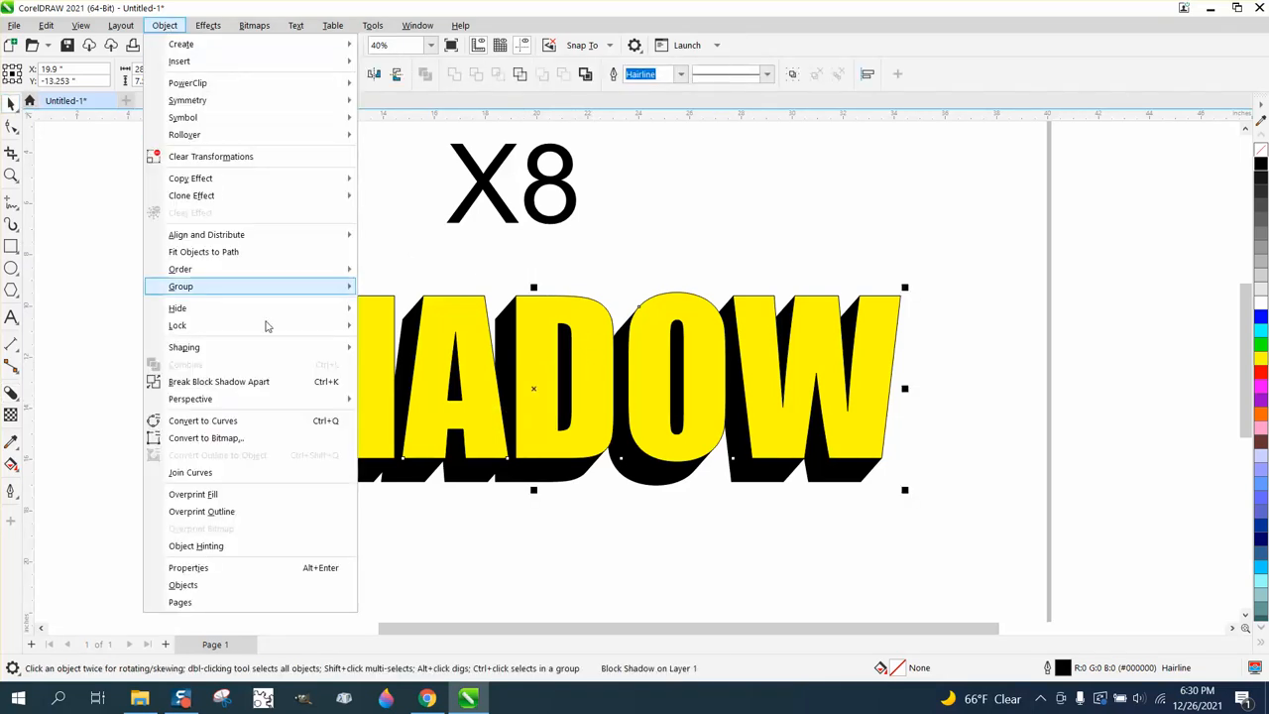
{"action": "left_click", "coordinate": [264, 383]}
{"action": "left_click", "coordinate": [269, 255]}
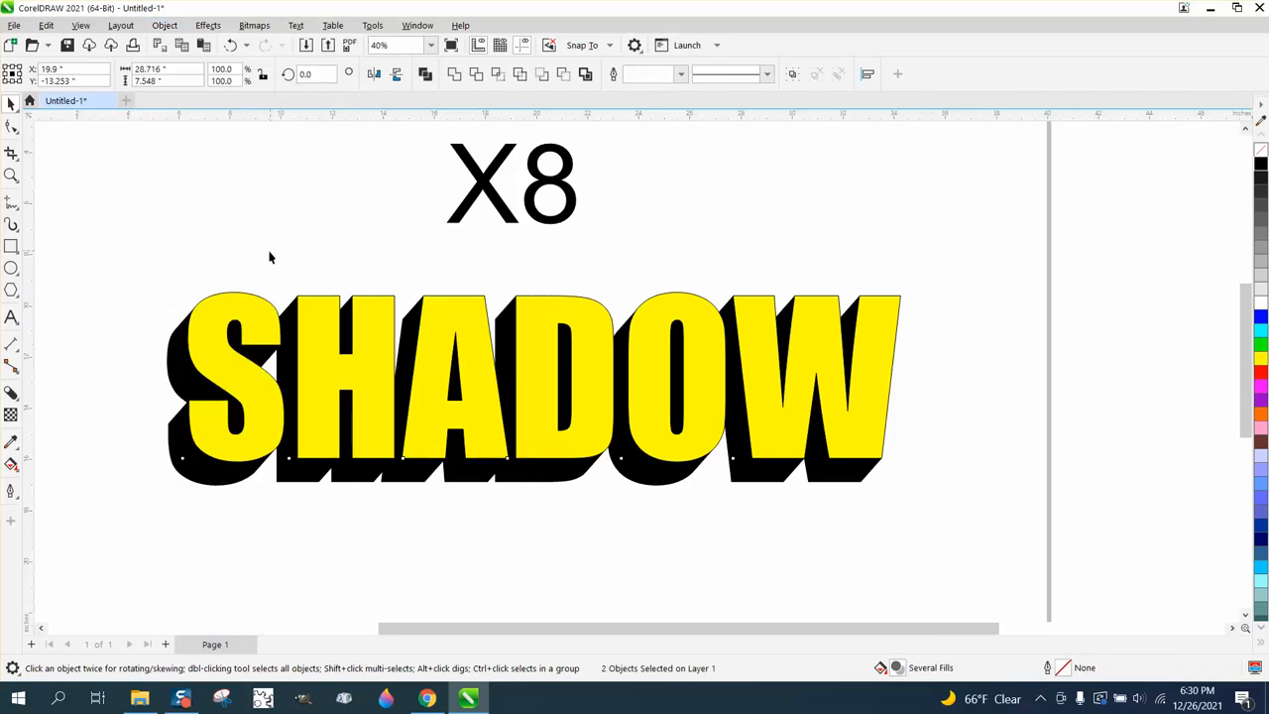
Apply a black-to-white fountain fill to the separated block shadow with the Interactive Fill tool, fading downward along the letters' lower edge
{"action": "left_click", "coordinate": [183, 359]}
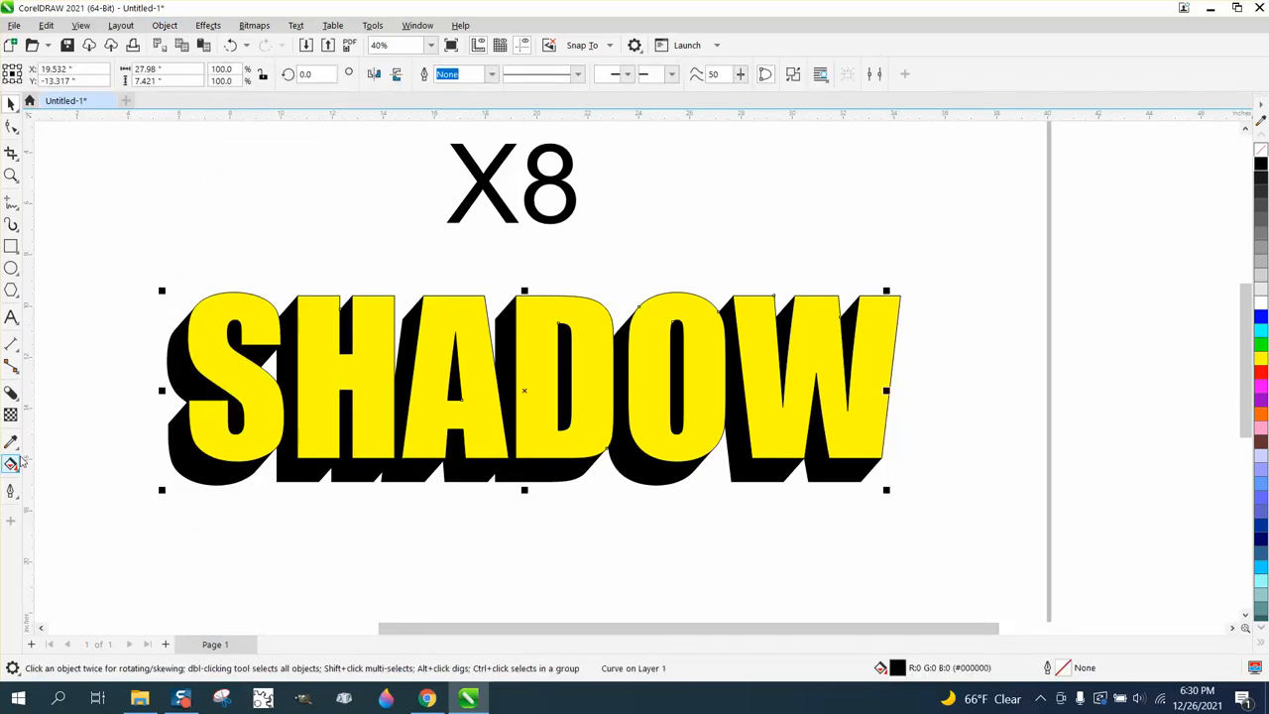
{"action": "left_click", "coordinate": [17, 473]}
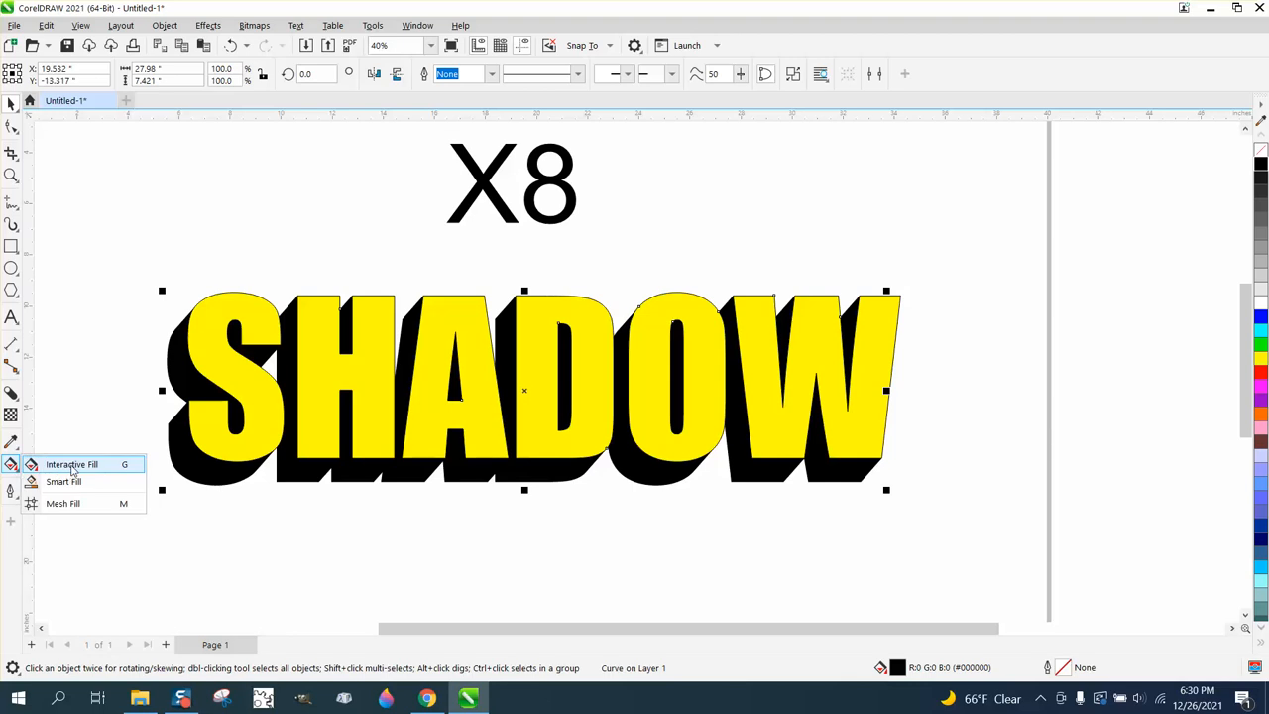
{"action": "left_click", "coordinate": [71, 465]}
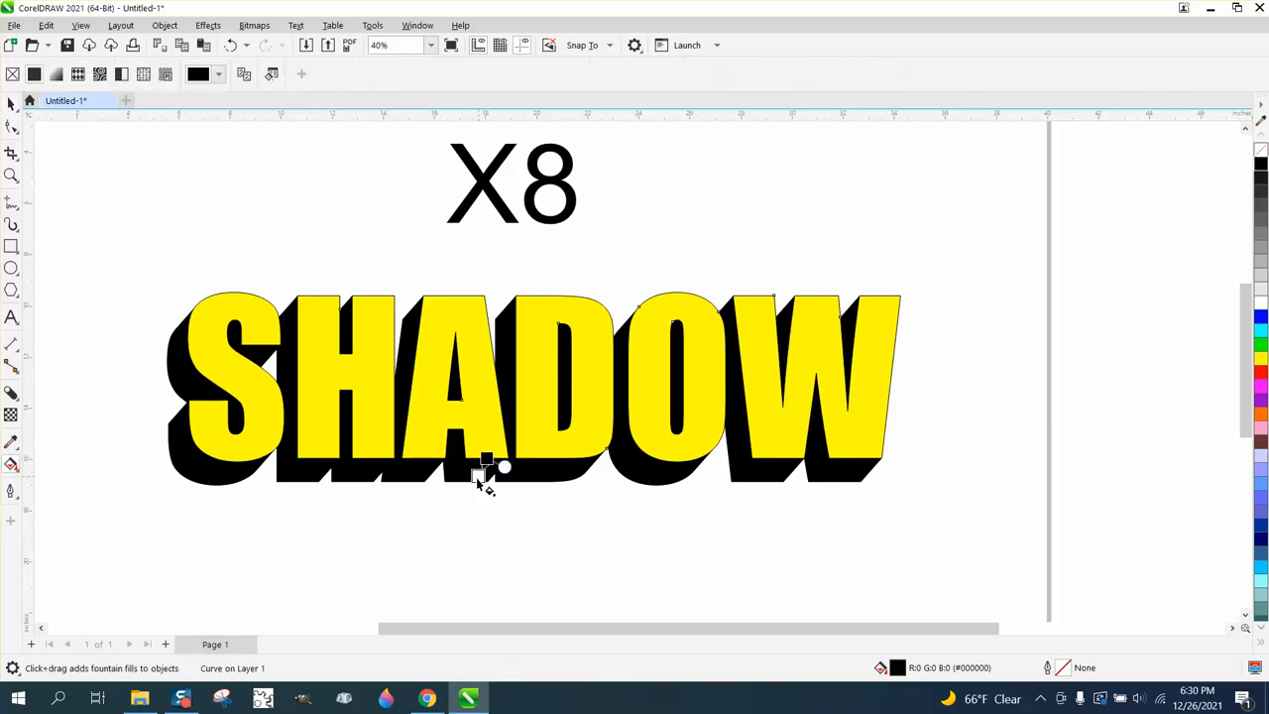
{"action": "left_click_drag", "start_coordinate": [478, 476], "coordinate": [468, 499]}
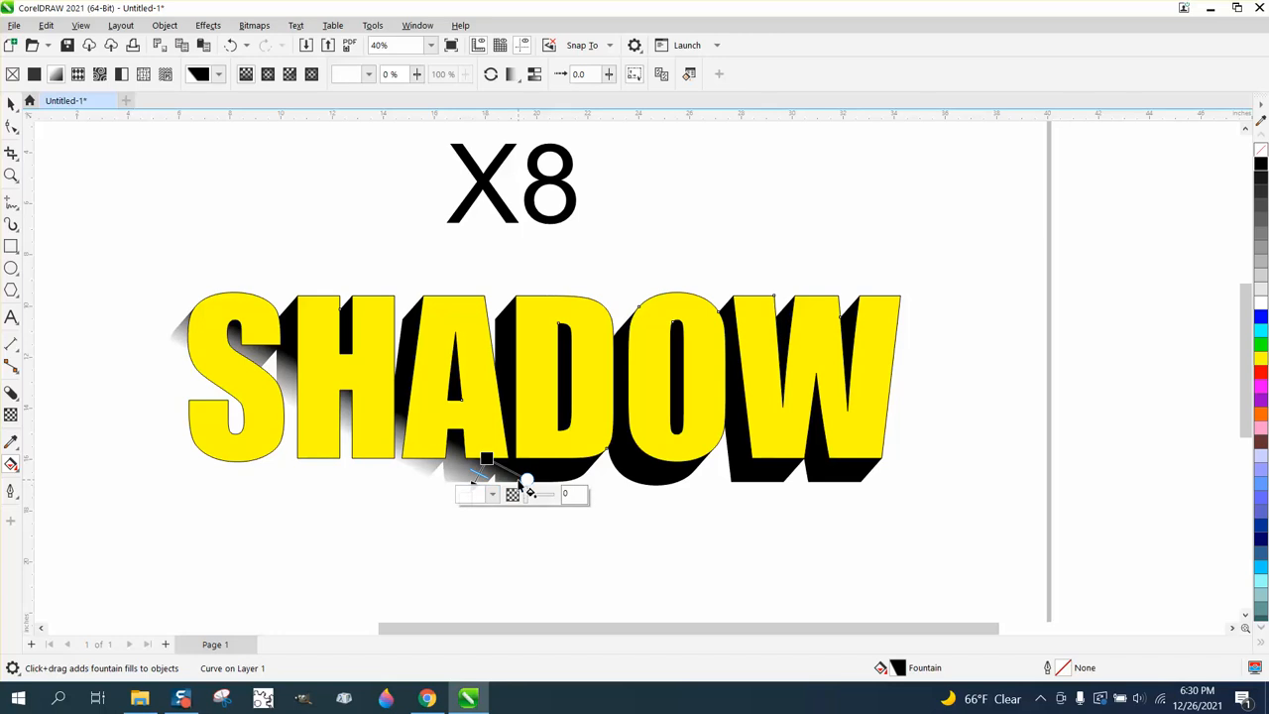
{"action": "left_click_drag", "start_coordinate": [527, 478], "coordinate": [533, 456]}
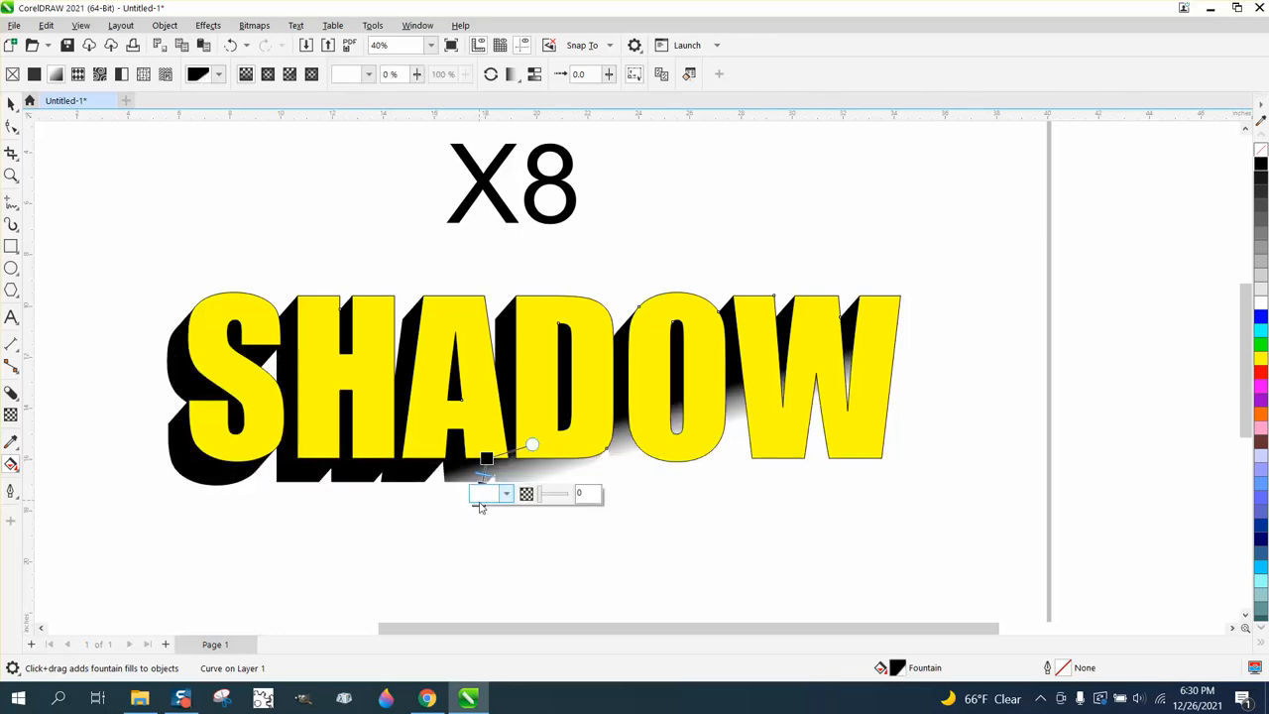
{"action": "left_click_drag", "start_coordinate": [530, 445], "coordinate": [530, 460]}
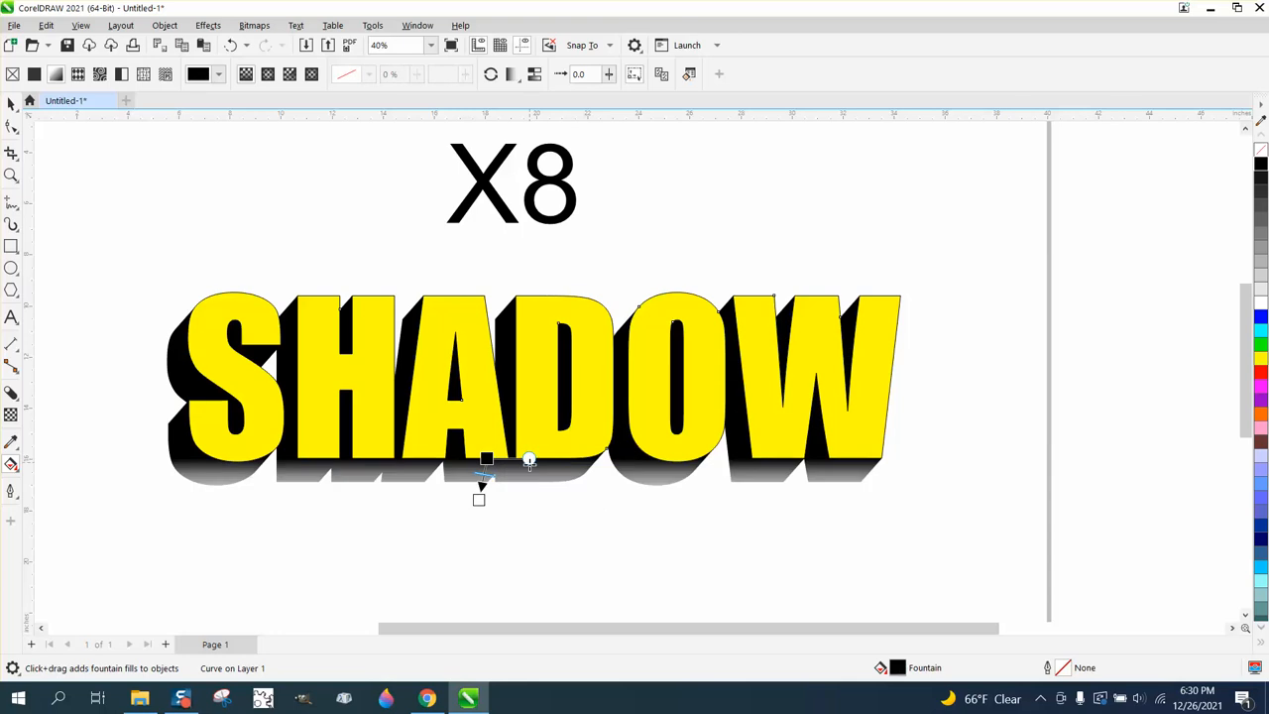
Try extending the shadow's fountain fill downward and shifting its midpoint, and undo these adjustments
{"action": "left_click_drag", "start_coordinate": [479, 500], "coordinate": [473, 530]}
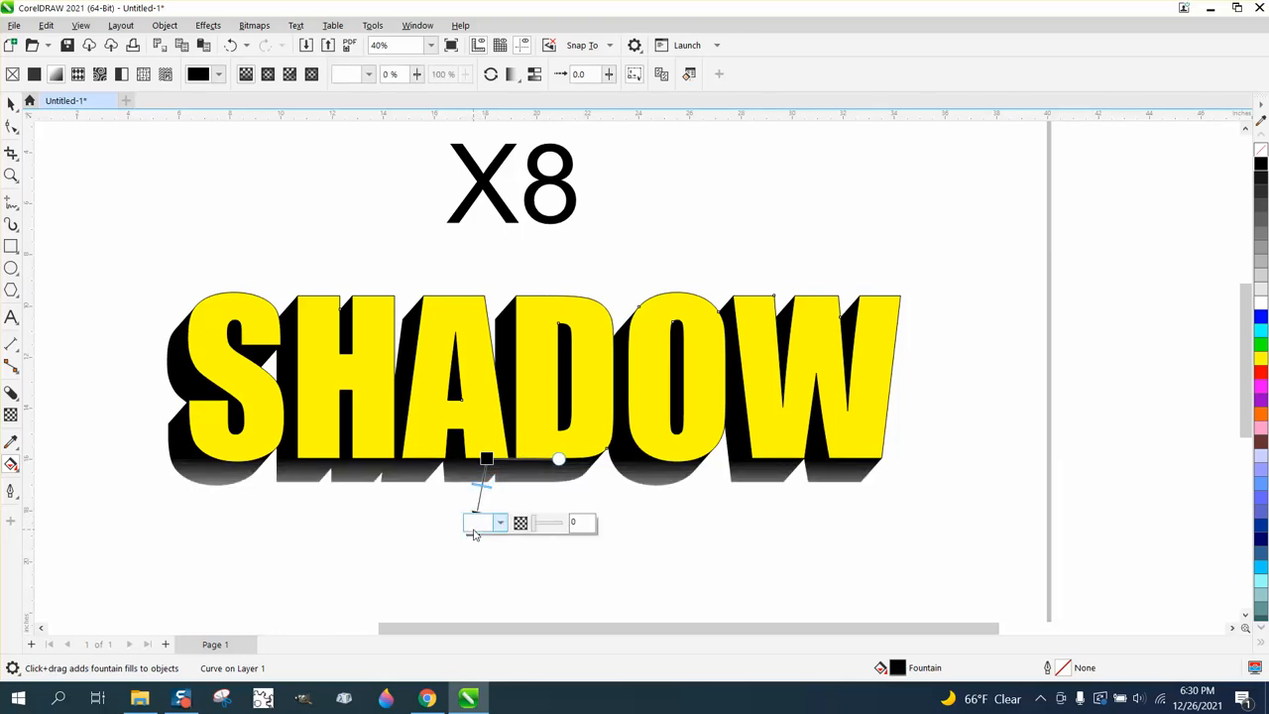
{"action": "mouse_move", "coordinate": [483, 484]}
{"action": "left_mouse_down"}
{"action": "mouse_move", "coordinate": [480, 506]}
{"action": "mouse_move", "coordinate": [492, 471]}
{"action": "left_mouse_up"}
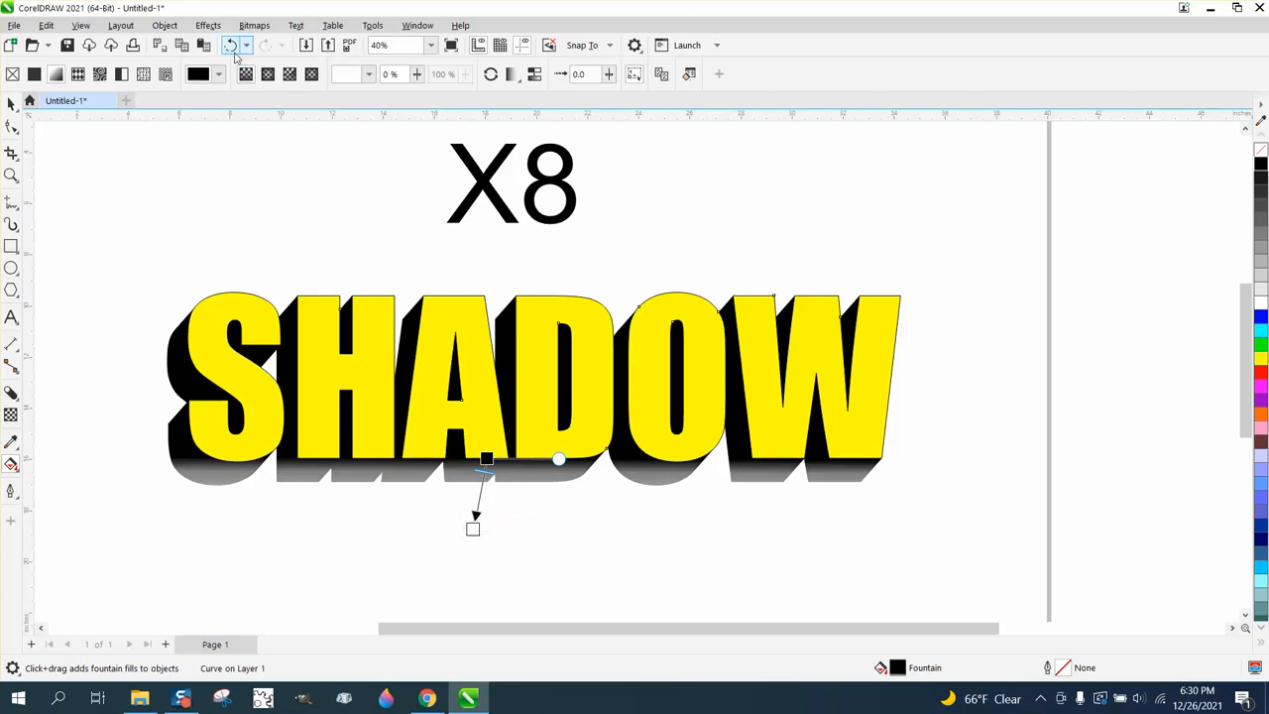
{"action": "left_click", "coordinate": [233, 49]}
{"action": "left_click", "coordinate": [233, 50]}
{"action": "left_click", "coordinate": [233, 50]}
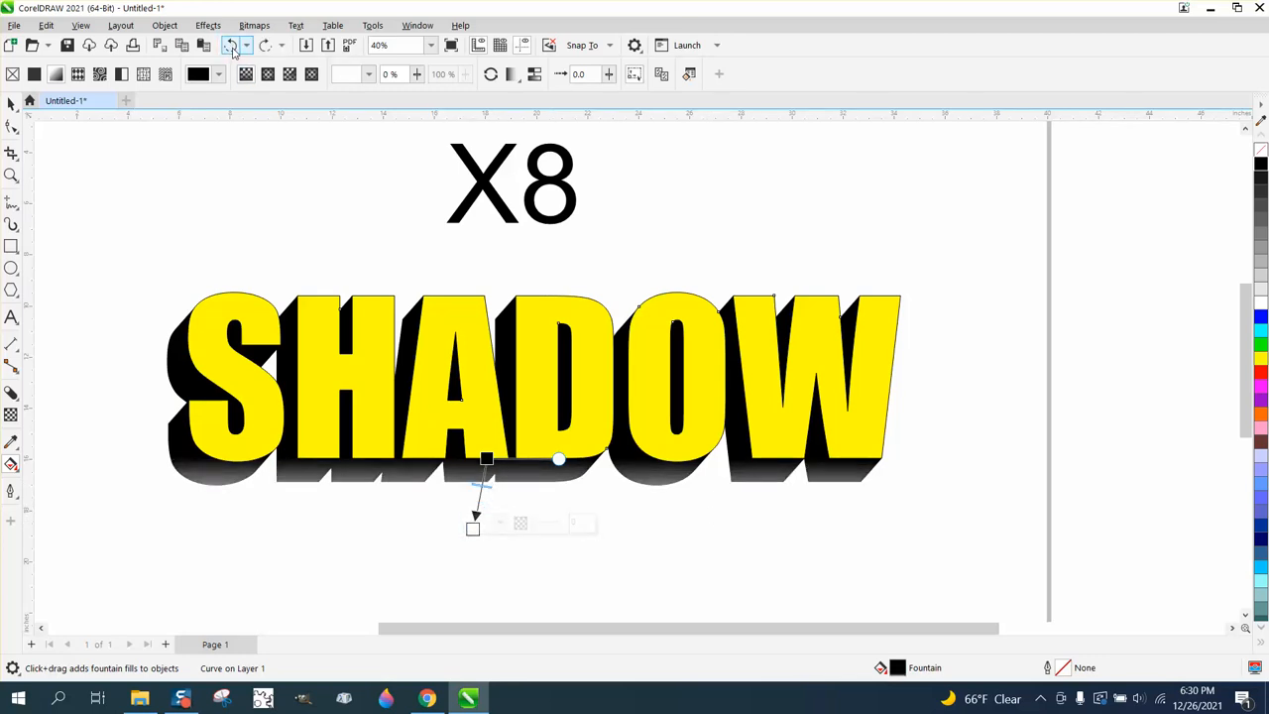
{"action": "left_click", "coordinate": [233, 49]}
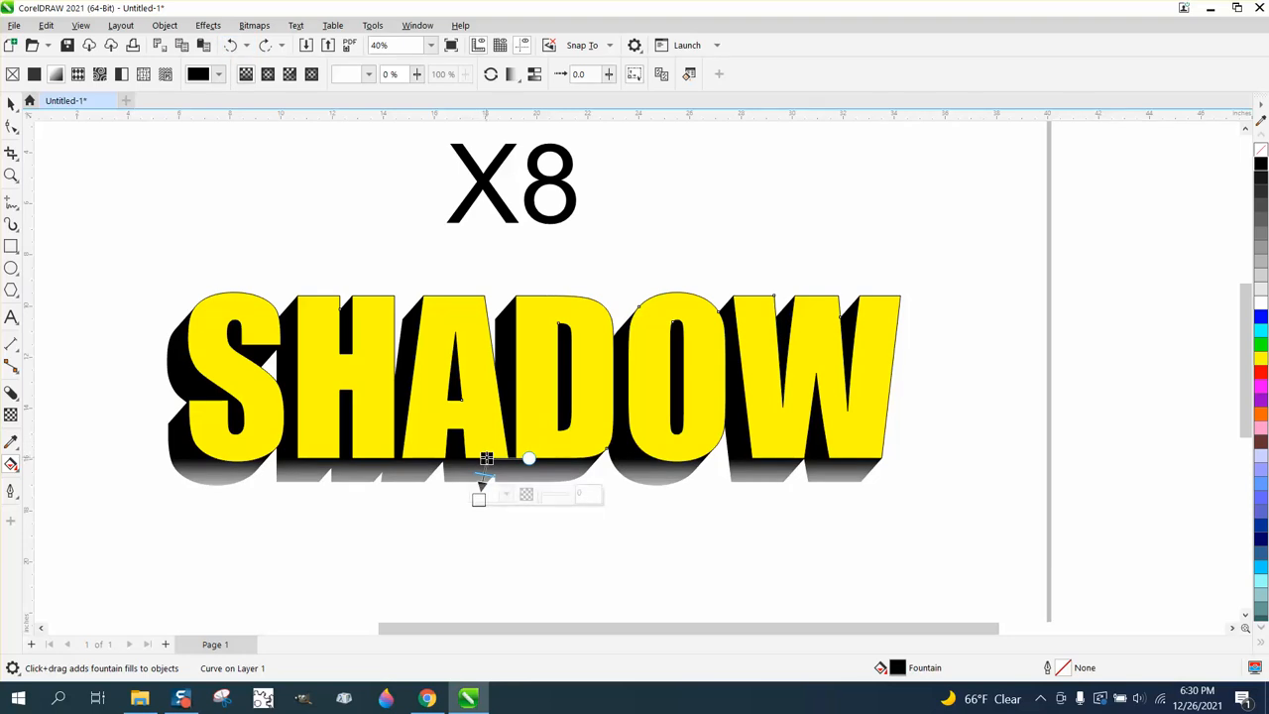
Stretch the shadow's fountain fill to run from above the SHADOW letters to well below them, and deselect the shadow
{"action": "left_click_drag", "start_coordinate": [486, 458], "coordinate": [527, 263]}
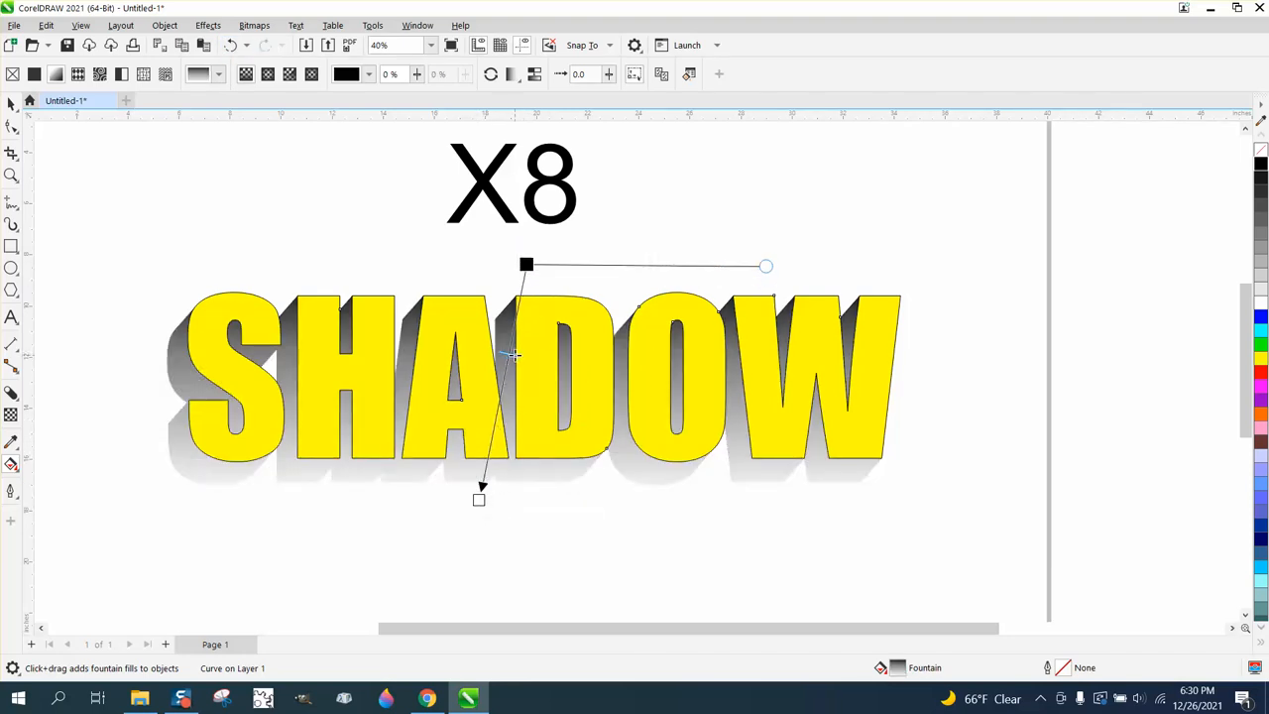
{"action": "left_click_drag", "start_coordinate": [502, 440], "coordinate": [468, 562]}
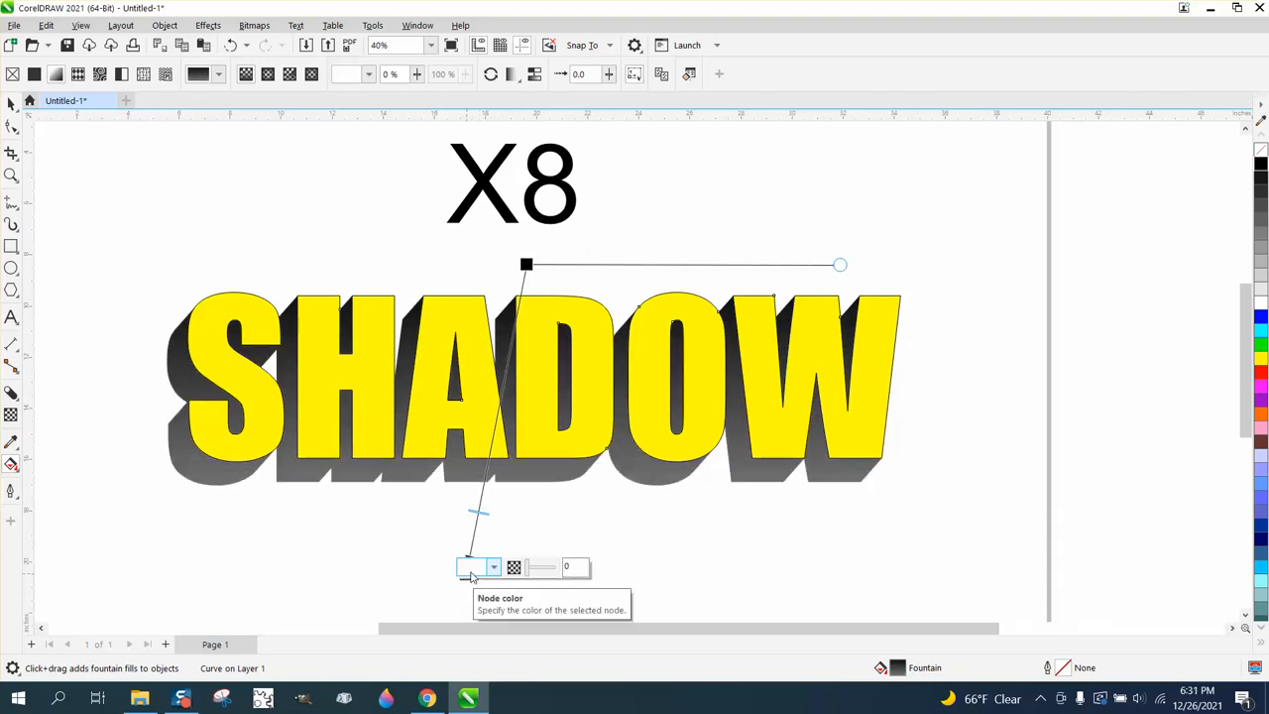
{"action": "left_click", "coordinate": [445, 533]}
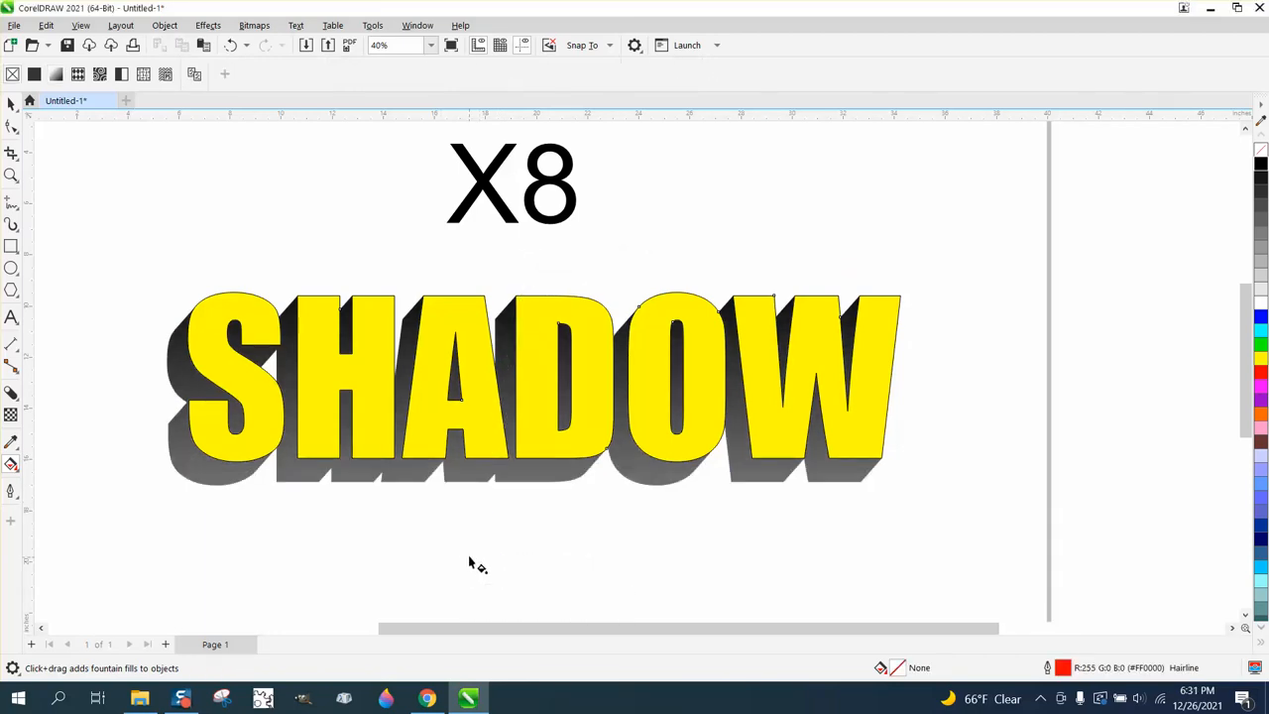
Try a vertical yellow-to-white fountain fill on the SHADOW text and undo it
{"action": "left_click", "coordinate": [525, 410]}
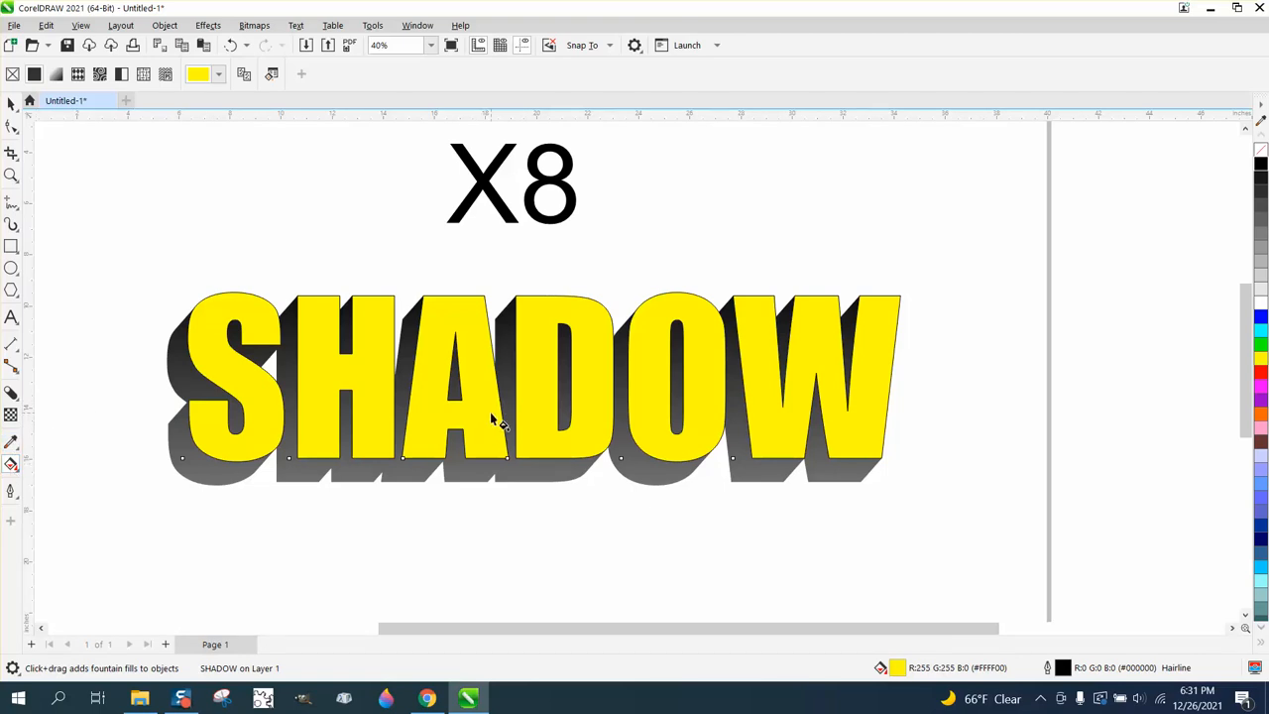
{"action": "left_click", "coordinate": [19, 472]}
{"action": "left_click", "coordinate": [69, 464]}
{"action": "left_click_drag", "start_coordinate": [538, 275], "coordinate": [523, 545]}
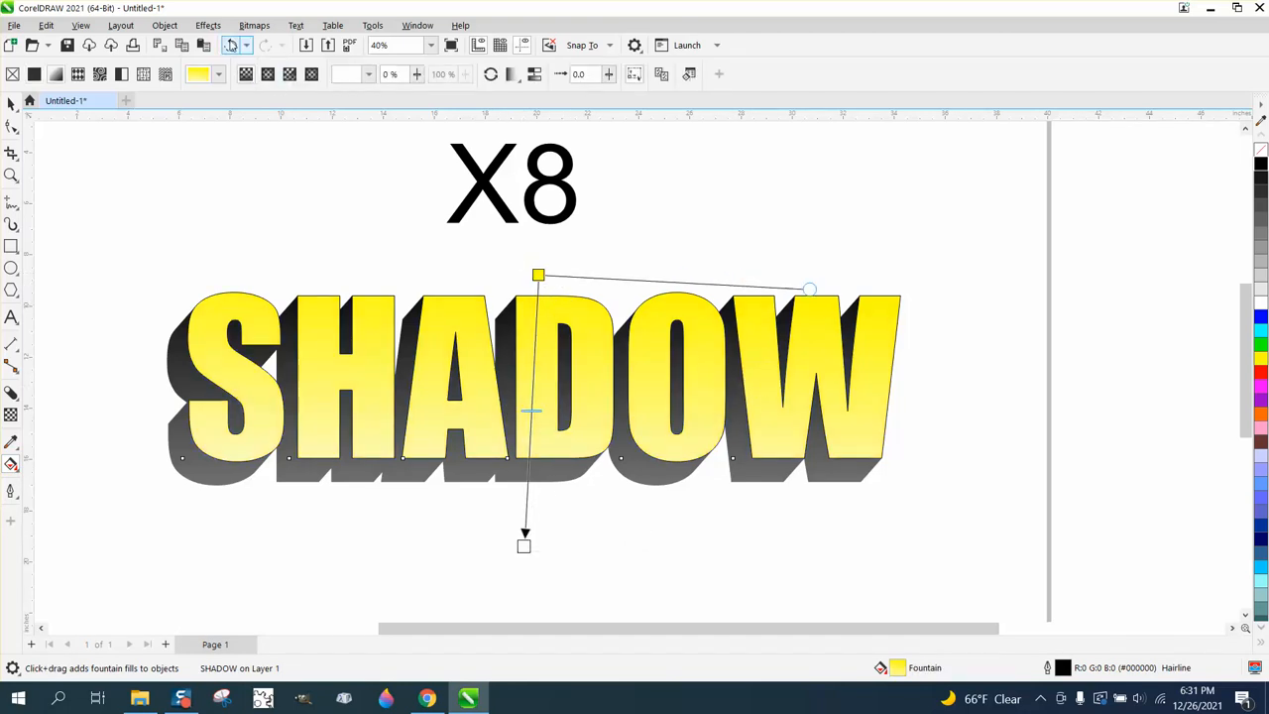
{"action": "left_click", "coordinate": [230, 45]}
Realign the block shadow's fountain fill vertically, move its midpoint up to the lower part of the letters and level its skew
{"action": "left_click", "coordinate": [319, 480]}
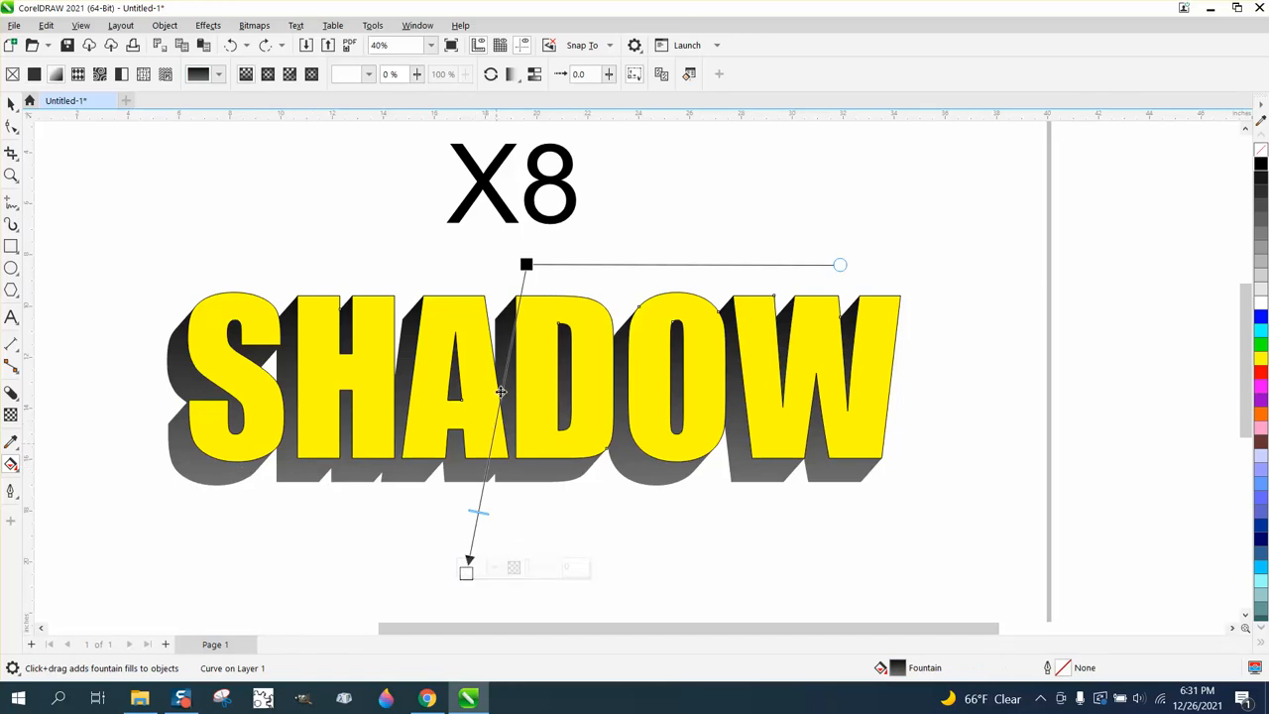
{"action": "left_click_drag", "start_coordinate": [525, 264], "coordinate": [480, 264]}
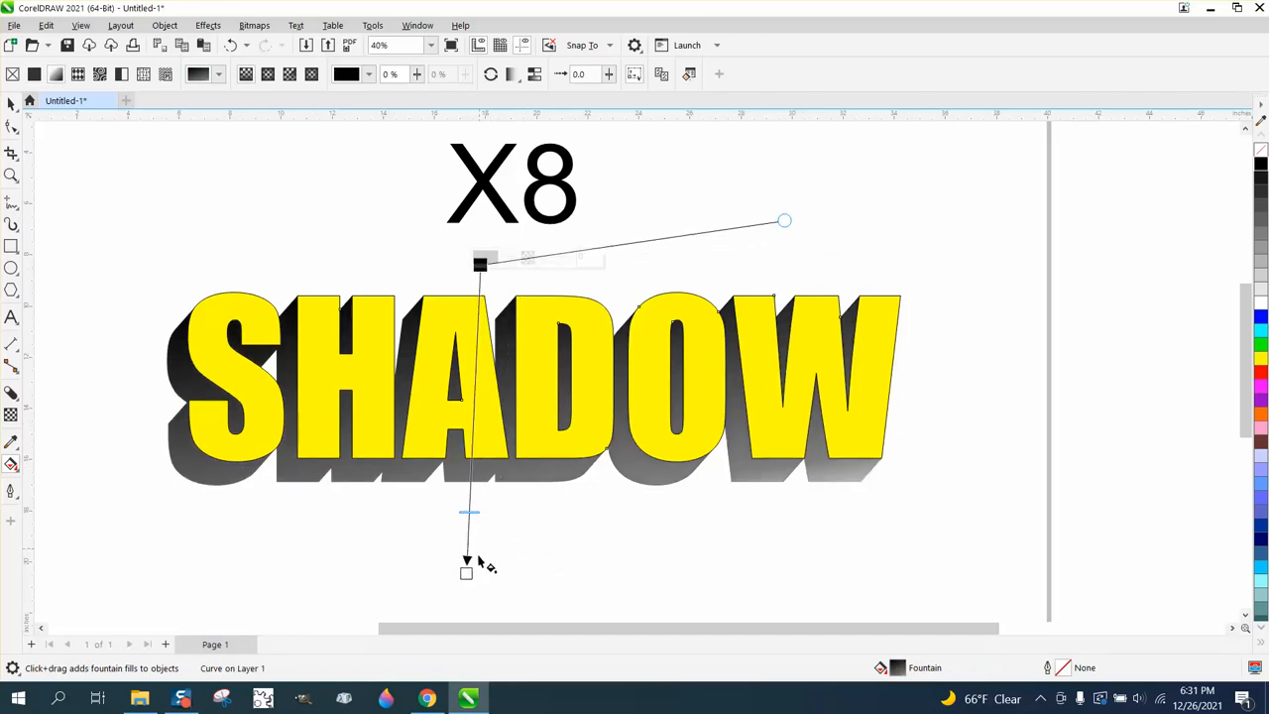
{"action": "left_click_drag", "start_coordinate": [467, 561], "coordinate": [483, 562]}
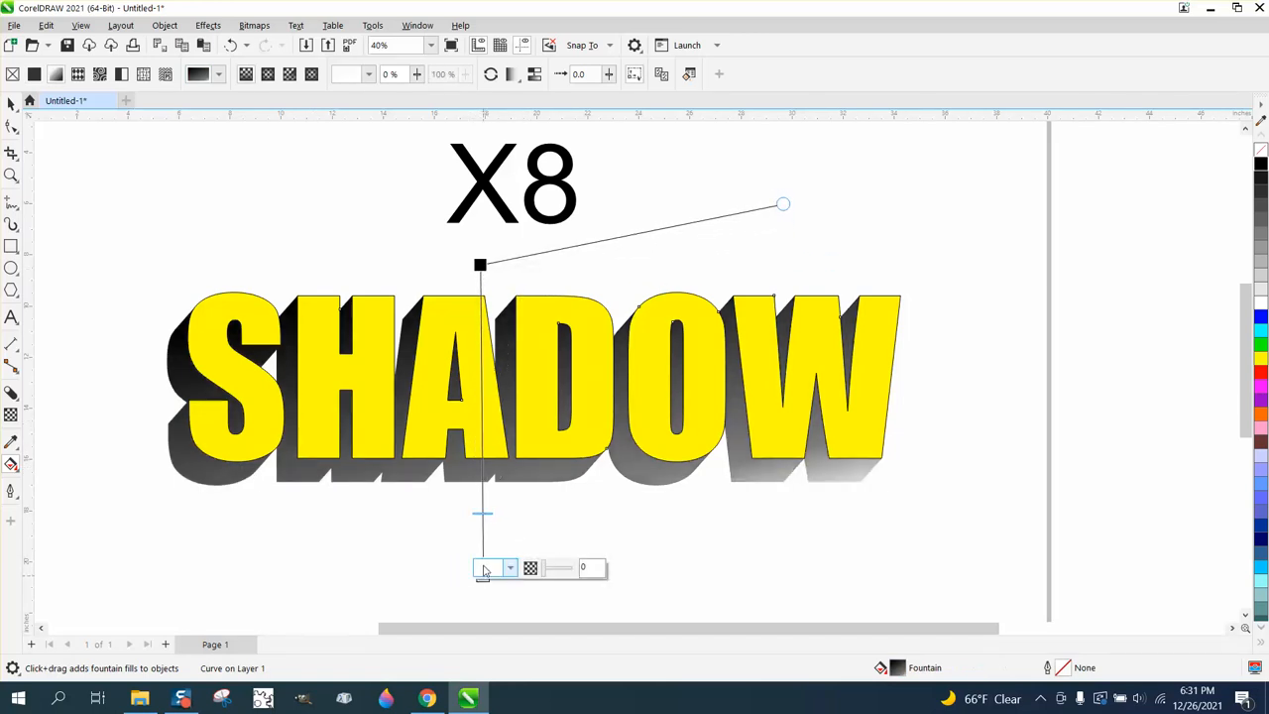
{"action": "mouse_move", "coordinate": [488, 513]}
{"action": "left_mouse_down"}
{"action": "mouse_move", "coordinate": [488, 540]}
{"action": "mouse_move", "coordinate": [488, 517]}
{"action": "left_mouse_up"}
{"action": "left_click_drag", "start_coordinate": [493, 423], "coordinate": [495, 427]}
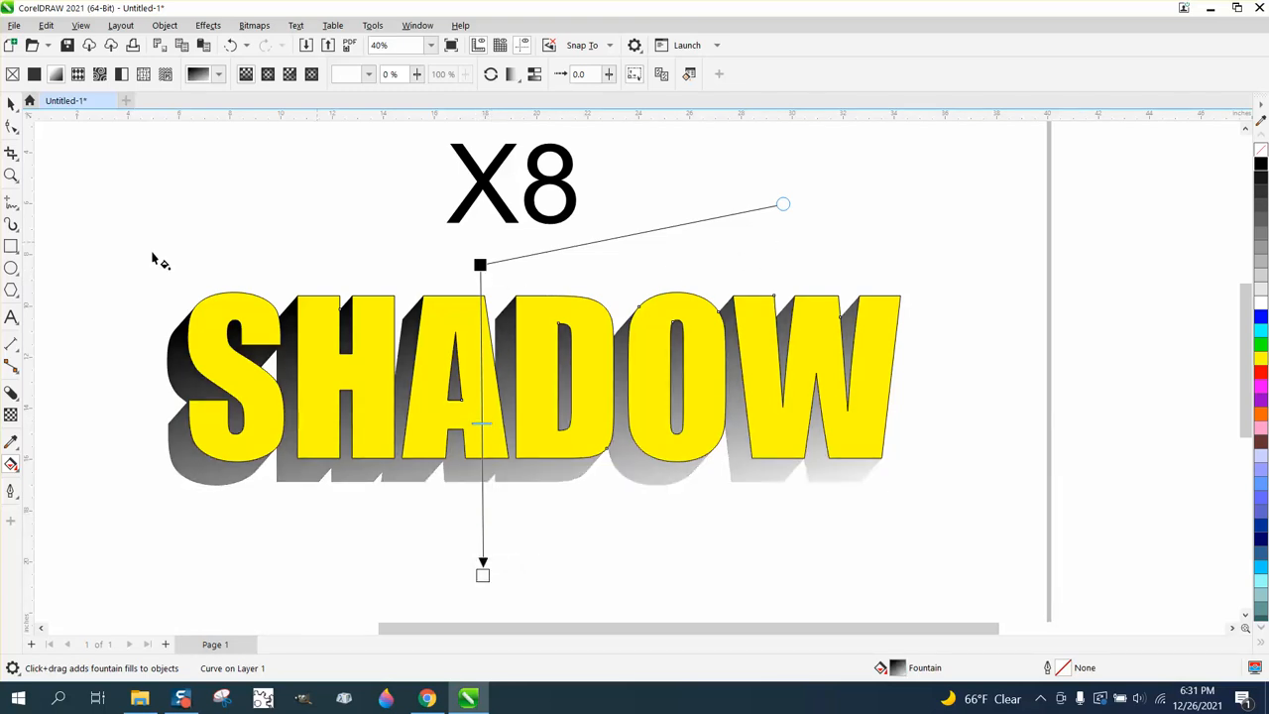
{"action": "left_click_drag", "start_coordinate": [784, 205], "coordinate": [790, 275]}
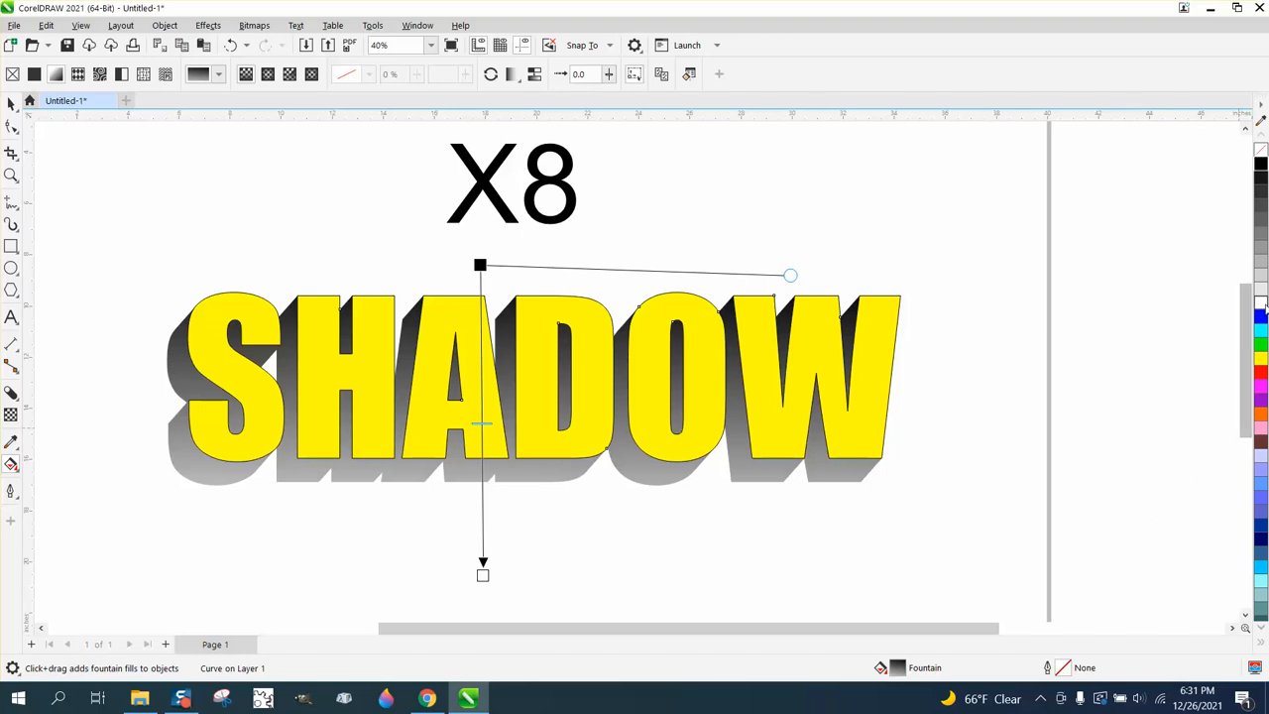
Recolor the shadow's fountain fill from light gray at its start to dark gray at its end, and shift the midpoint near the start
{"action": "left_click_drag", "start_coordinate": [1126, 351], "coordinate": [483, 575]}
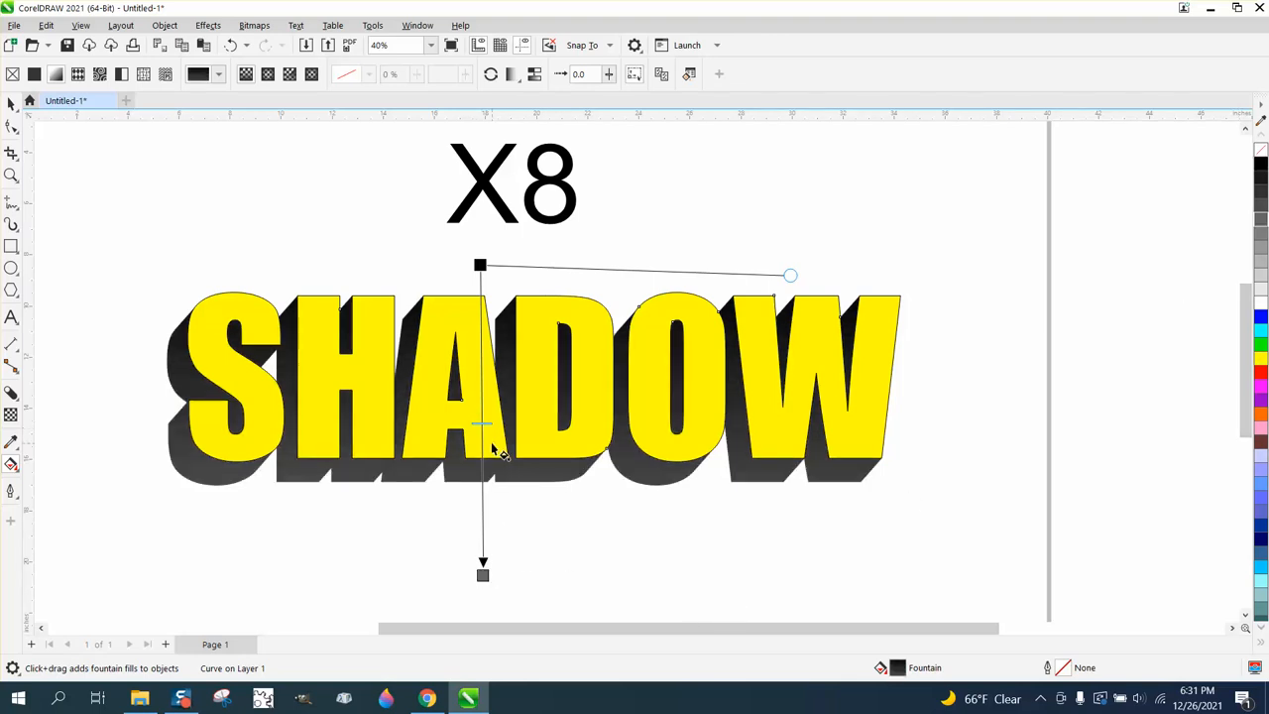
{"action": "left_click_drag", "start_coordinate": [1261, 295], "coordinate": [482, 270]}
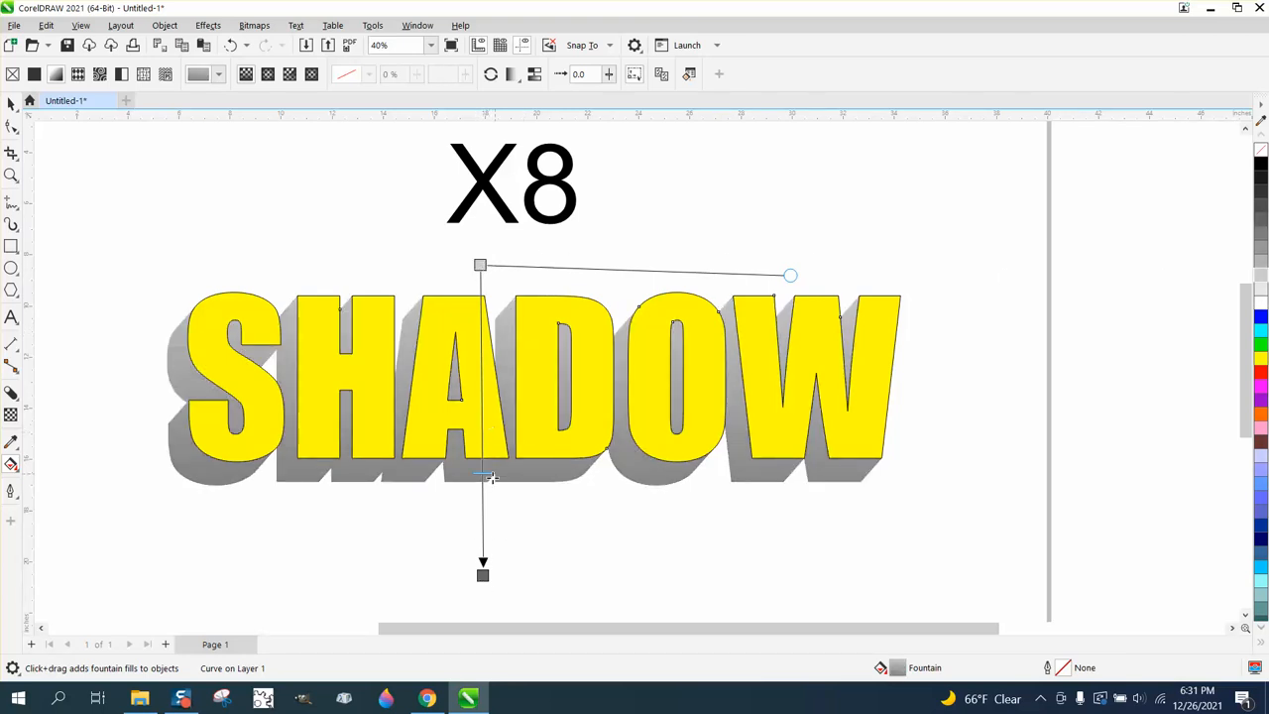
{"action": "left_click_drag", "start_coordinate": [492, 530], "coordinate": [492, 526]}
{"action": "left_click_drag", "start_coordinate": [492, 380], "coordinate": [490, 326]}
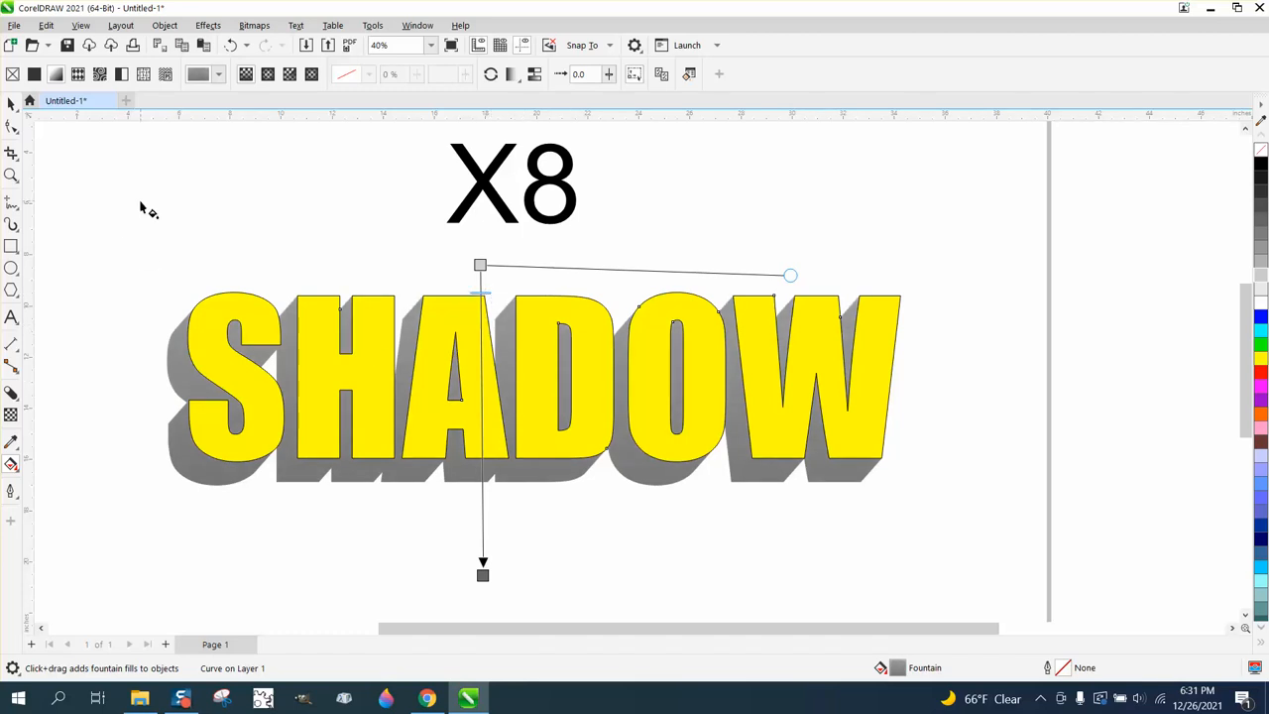
Inspect the finished gray block shadow on the page and close up around the whole SHADOW text
{"action": "left_click", "coordinate": [11, 103]}
{"action": "scroll", "coordinate": [585, 397], "scroll_direction": "down", "scroll_amount": 2}
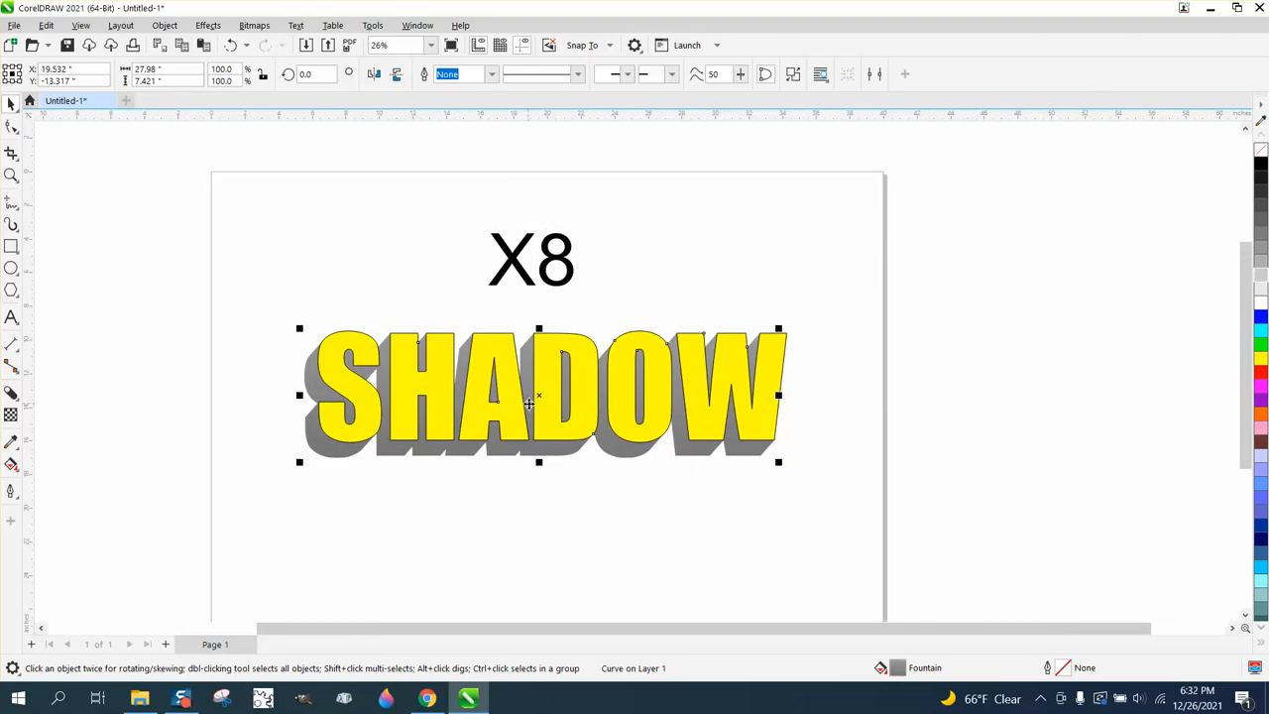
{"action": "scroll", "coordinate": [528, 402], "scroll_direction": "down", "scroll_amount": 1}
{"action": "left_click", "coordinate": [11, 174]}
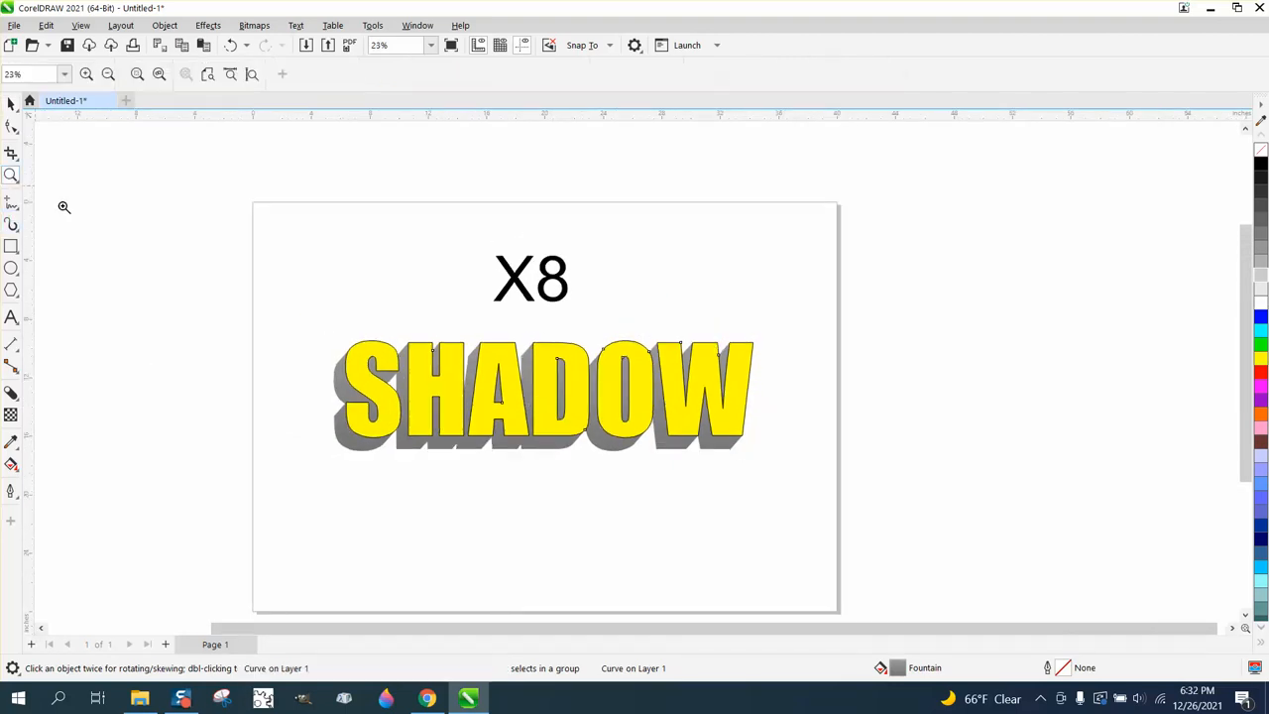
{"action": "left_click_drag", "start_coordinate": [323, 326], "coordinate": [765, 509]}
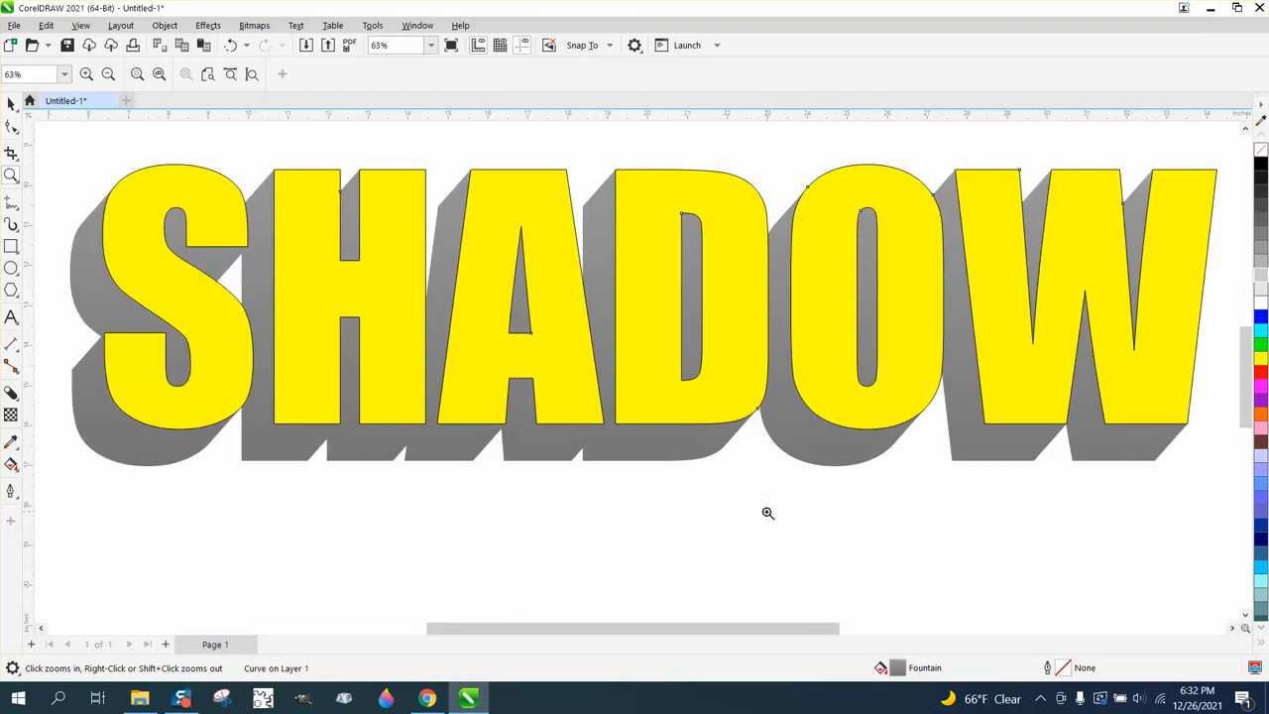